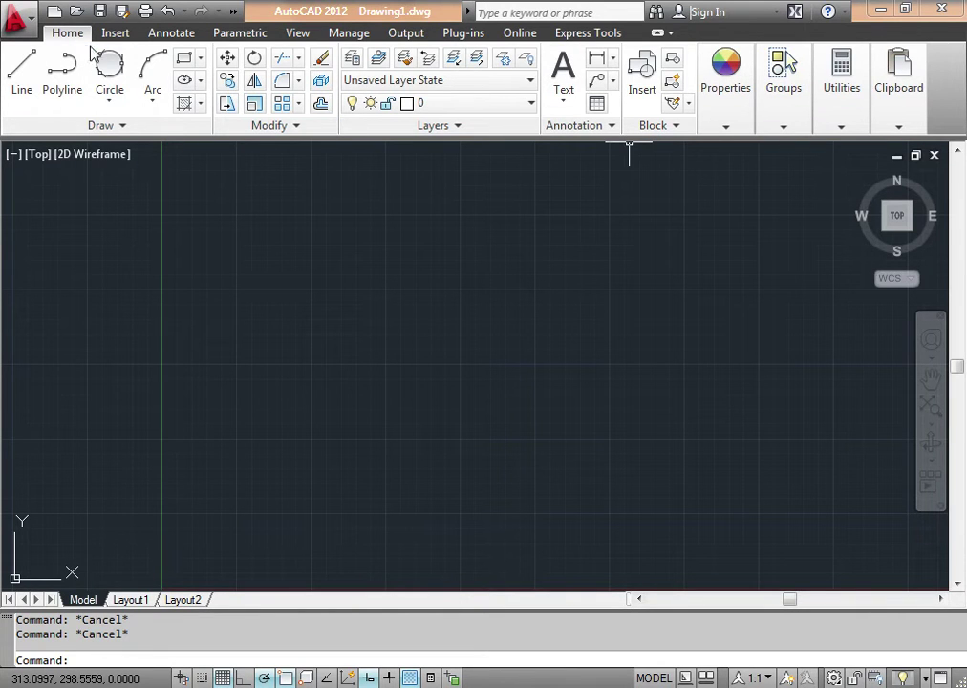
- Draw a circle with the C command by picking a centre in the upper middle and dragging its radius
click(109, 99)
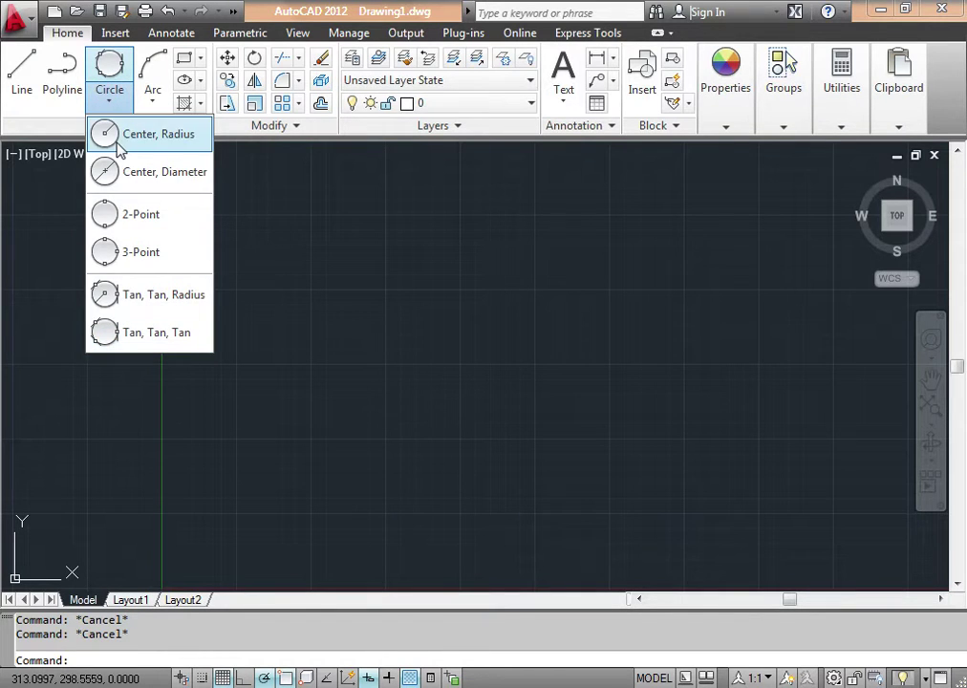
click(126, 138)
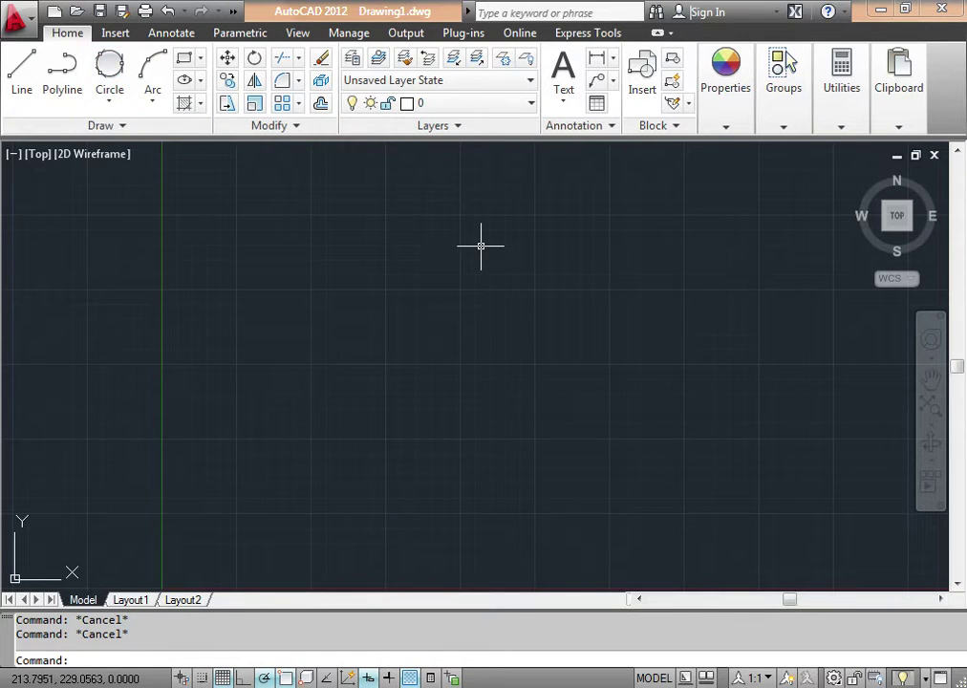
text(c)
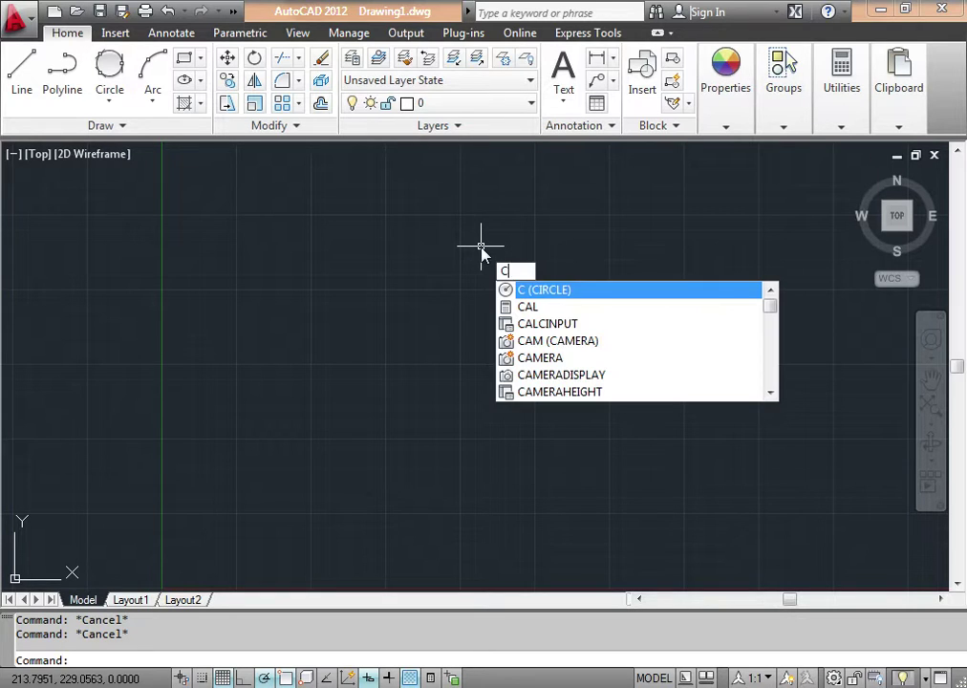
key(Return)
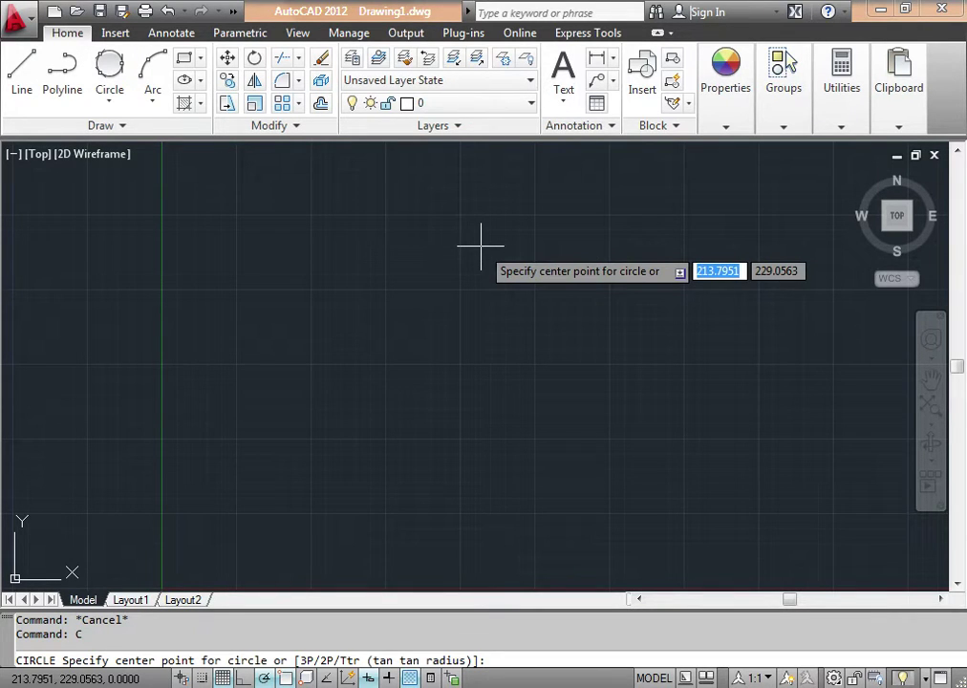
click(365, 255)
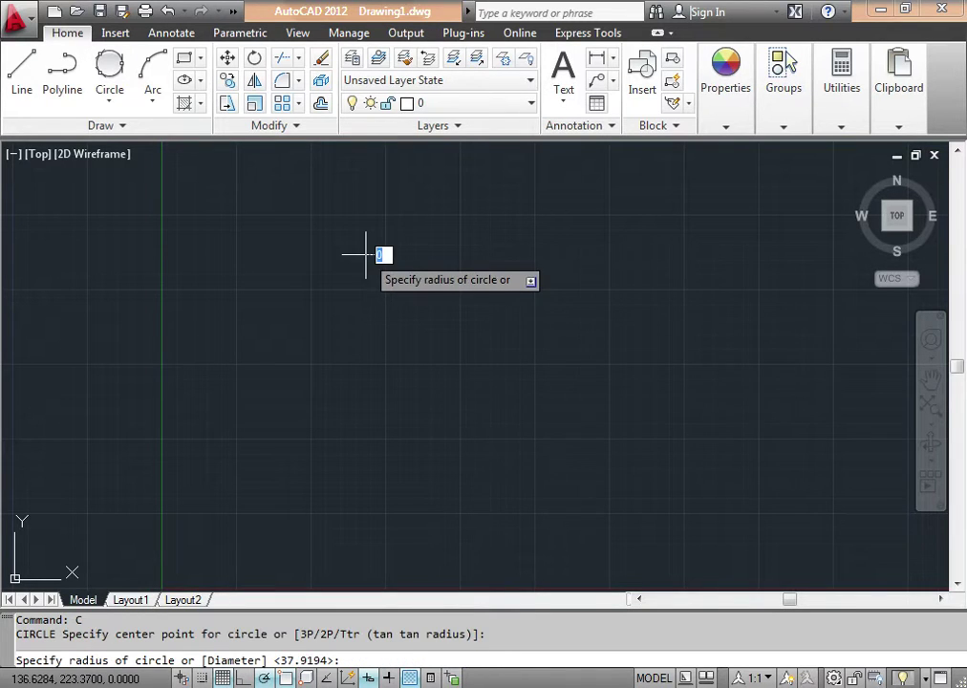
click(440, 292)
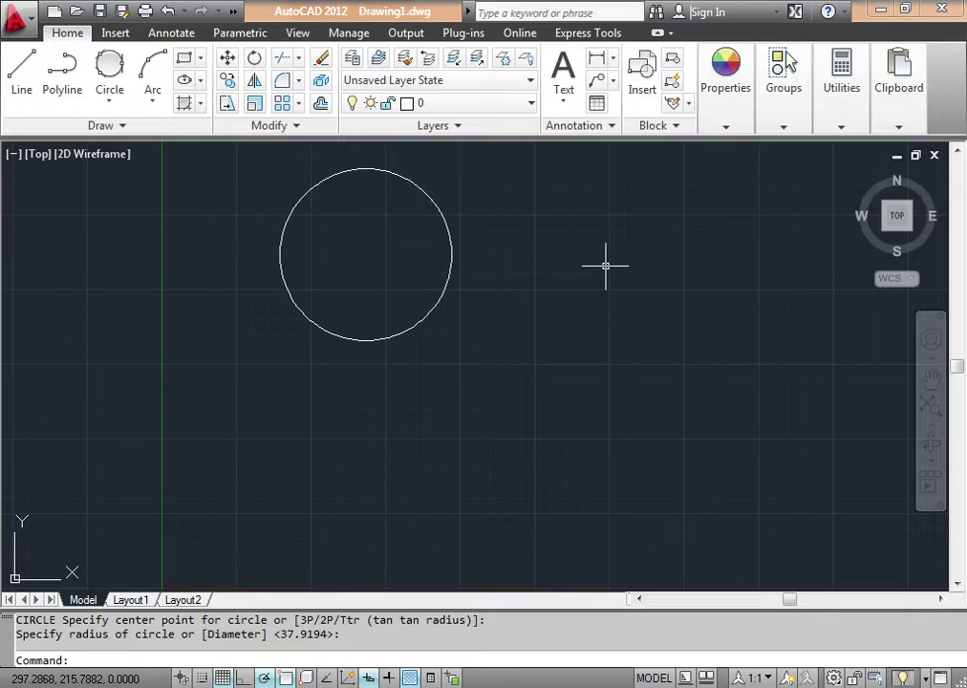
key(Escape)
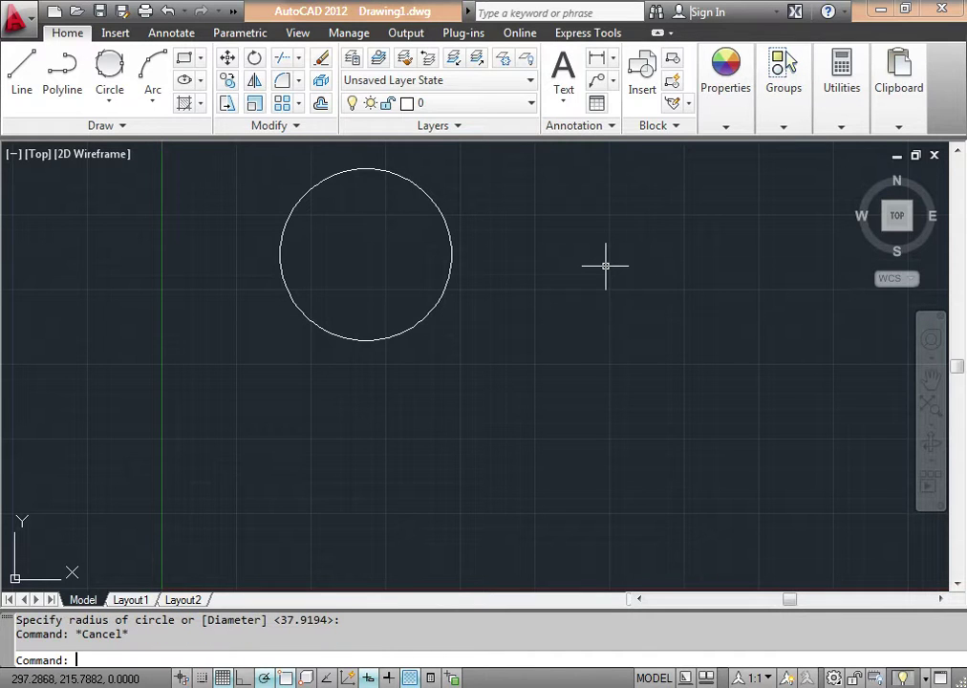
click(110, 103)
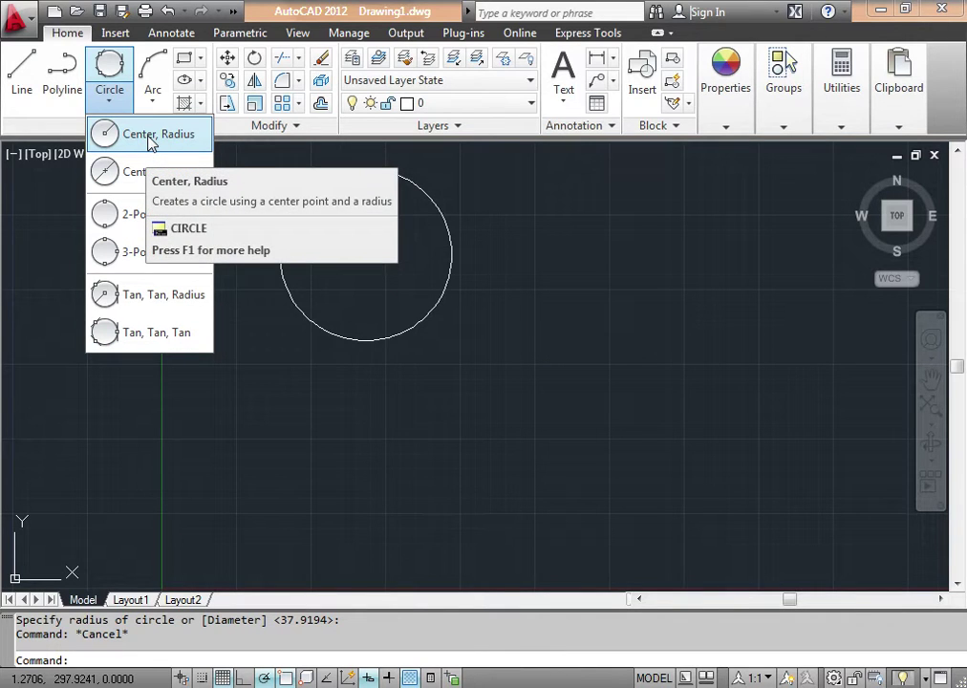
- Draw a Center, Radius circle of radius 50 at the lower right of the first circle
click(150, 141)
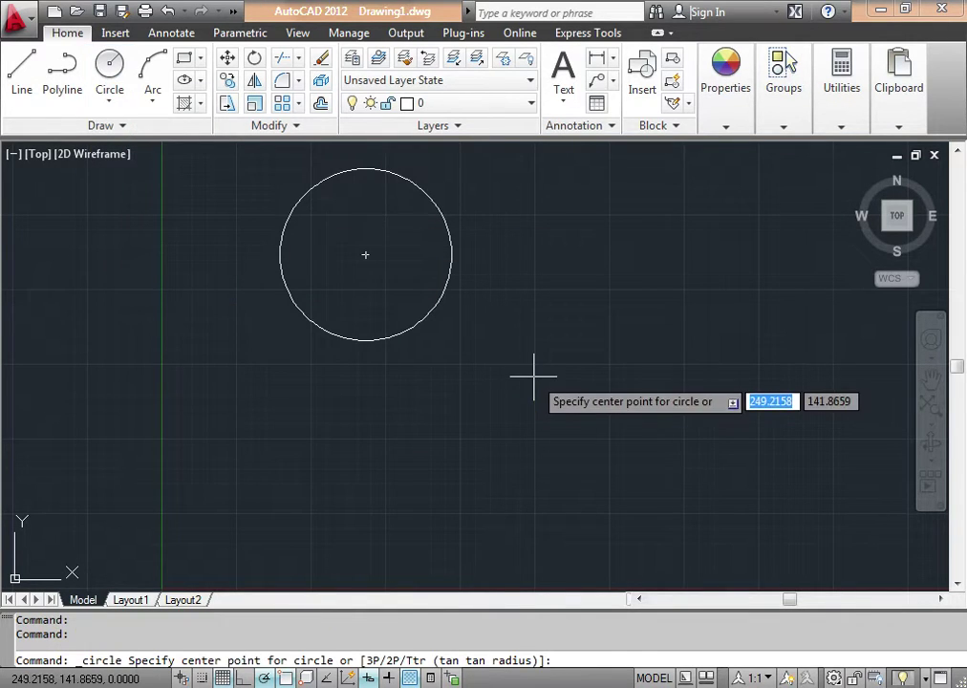
click(597, 401)
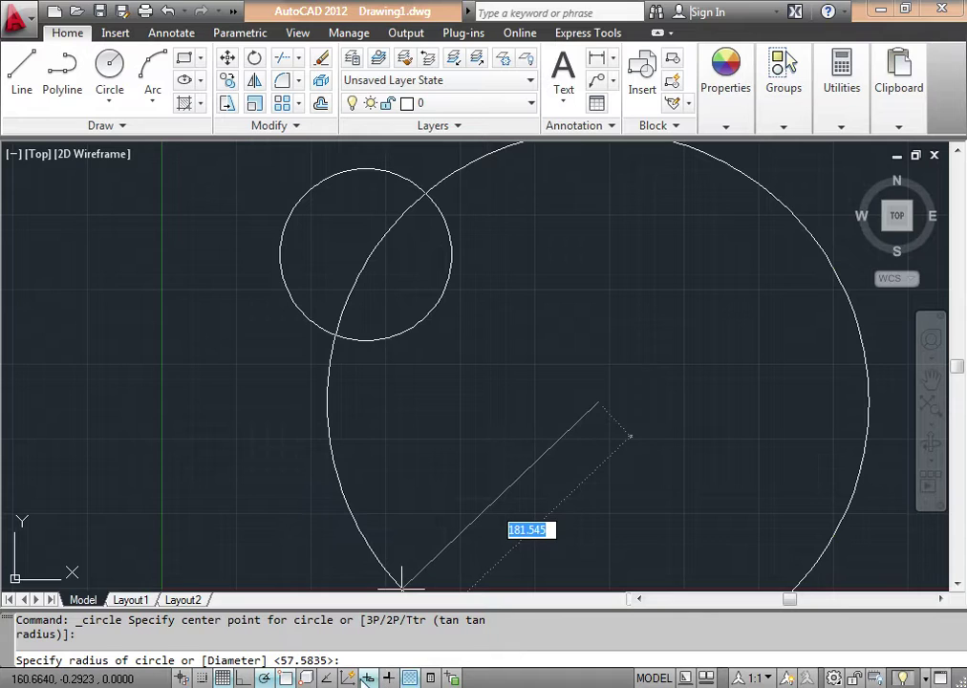
key(F10)
key(F10)
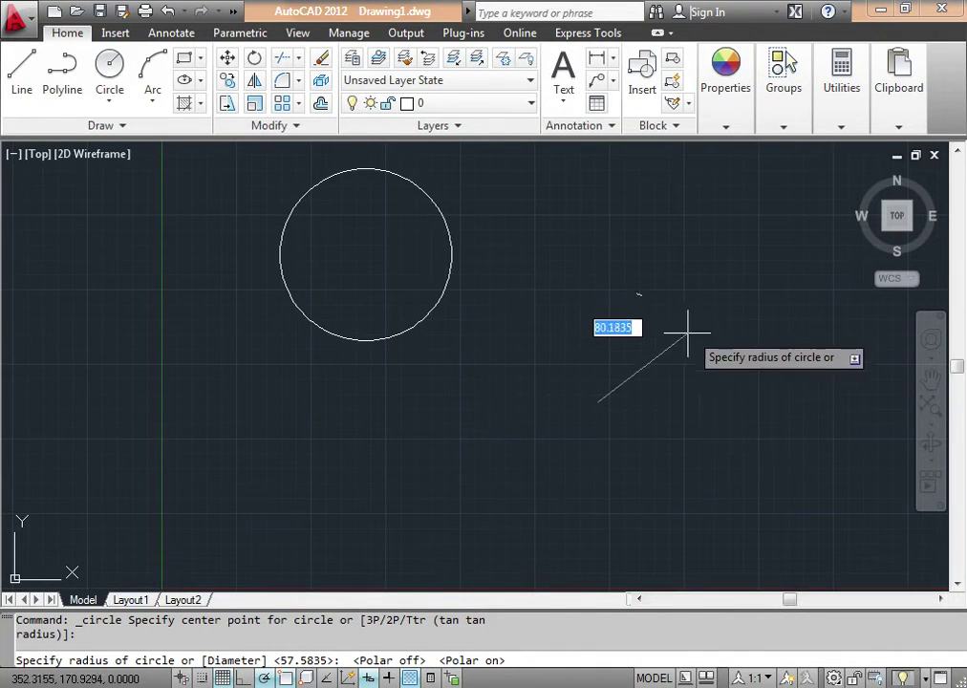
text(50)
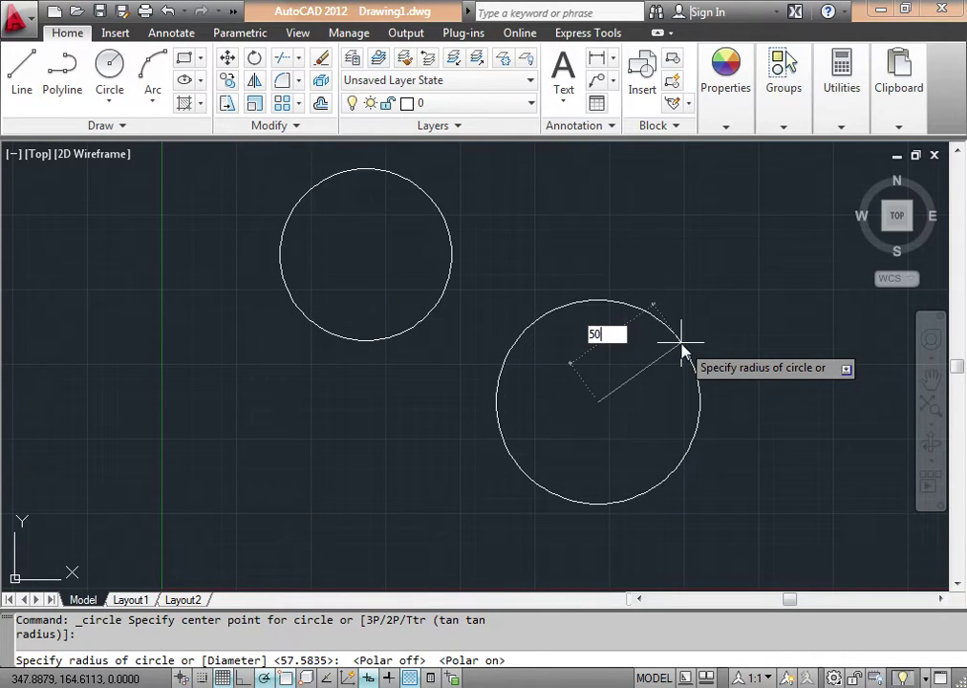
key(Return)
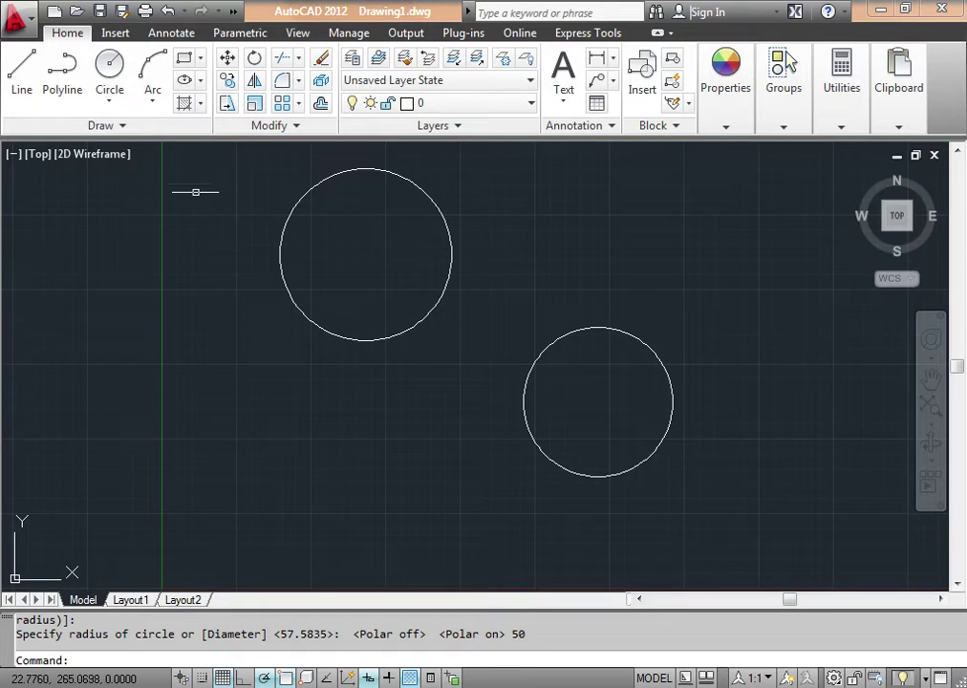
click(102, 111)
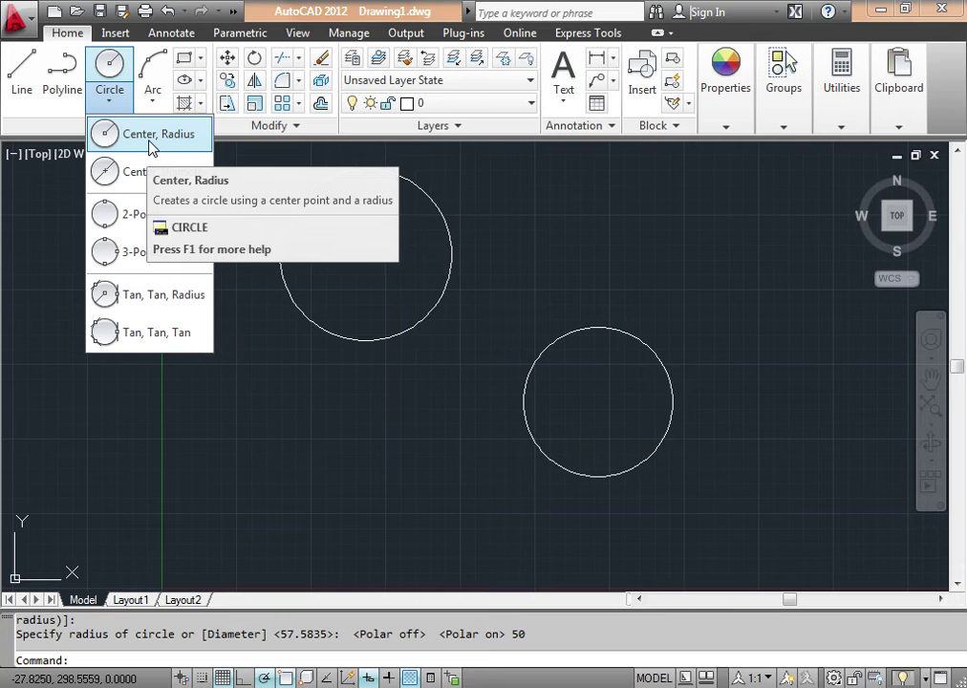
- Draw a Center, Diameter circle of diameter 70 to the upper right of the first circle
click(150, 178)
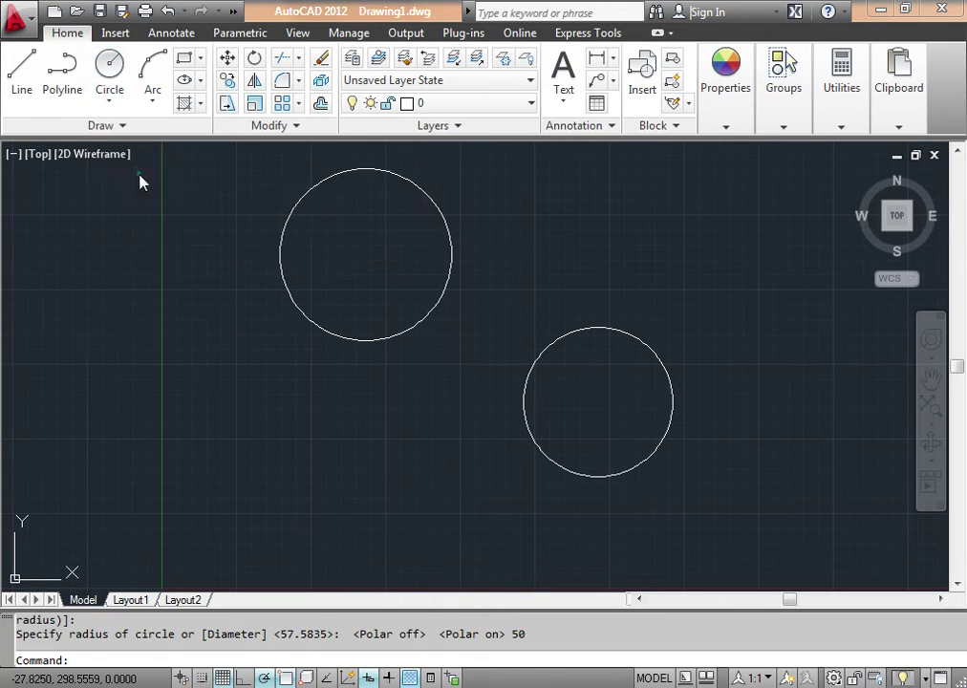
click(571, 241)
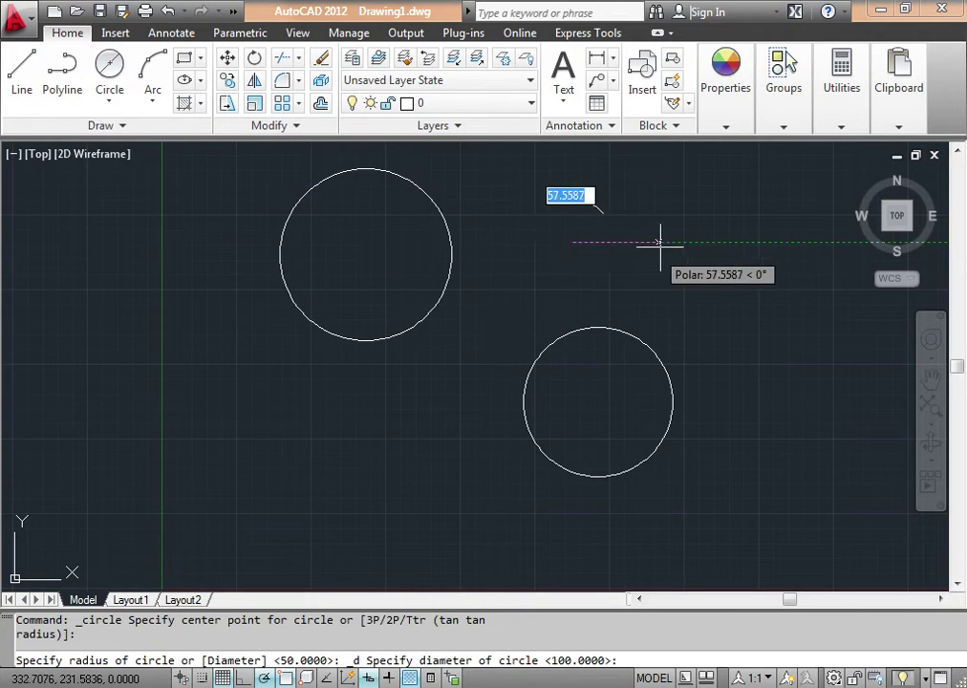
text(70)
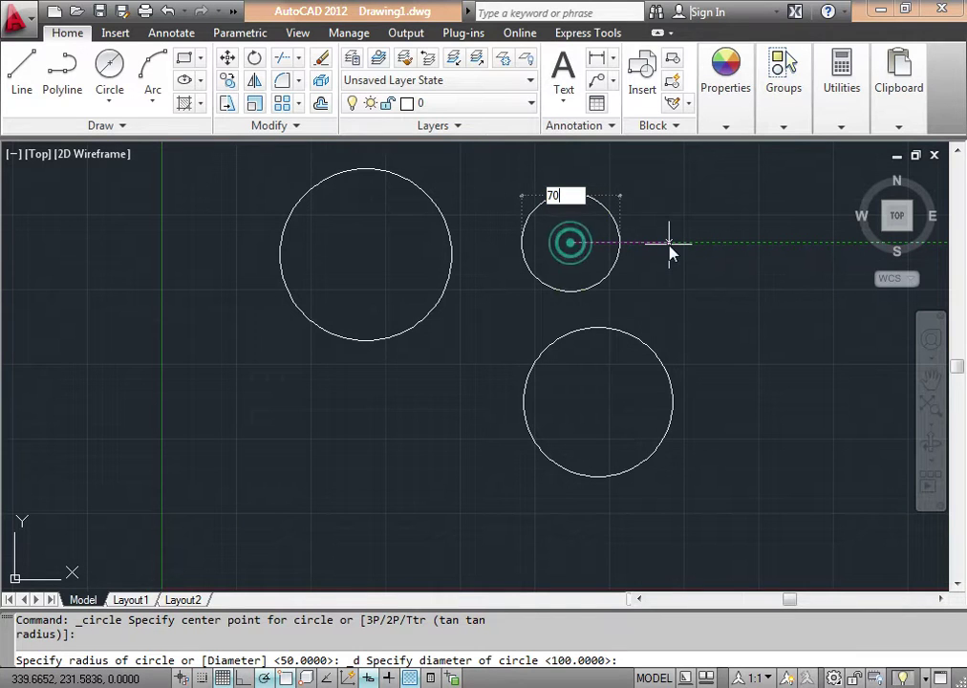
key(Return)
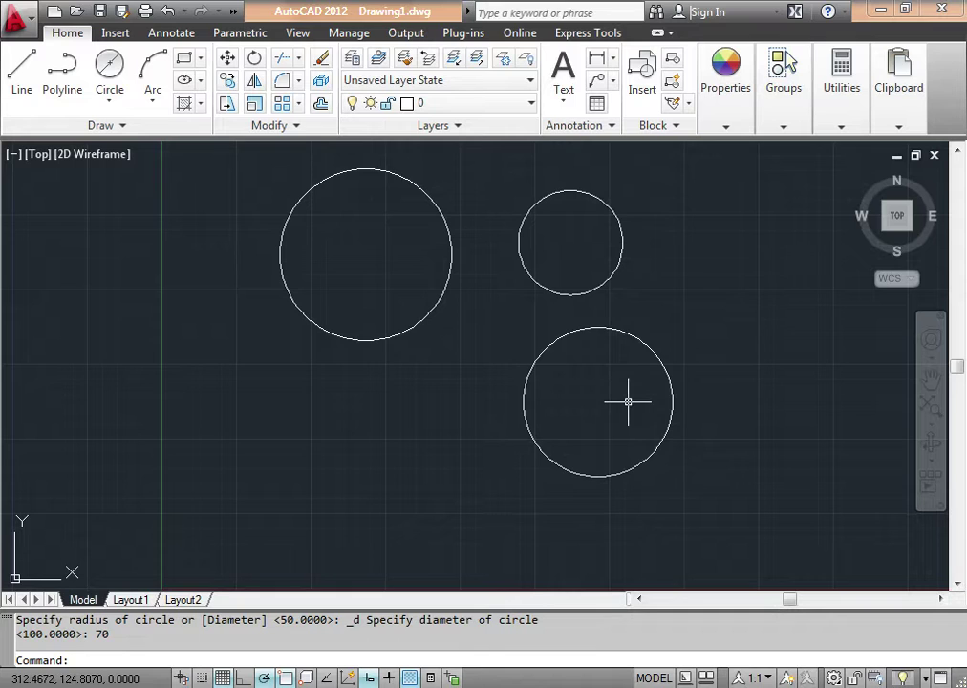
key(Escape)
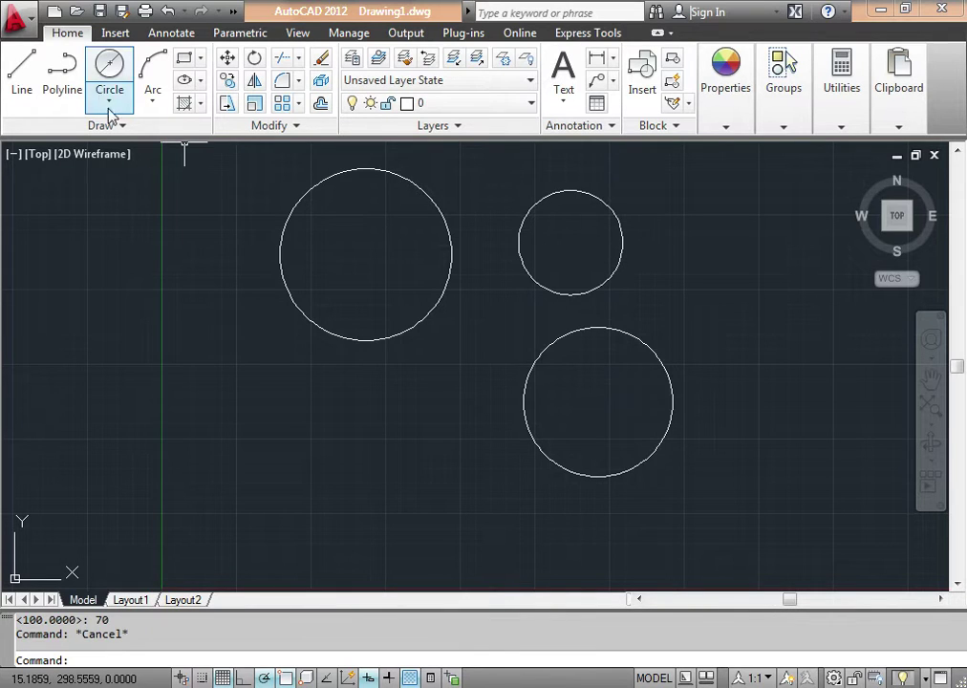
click(110, 103)
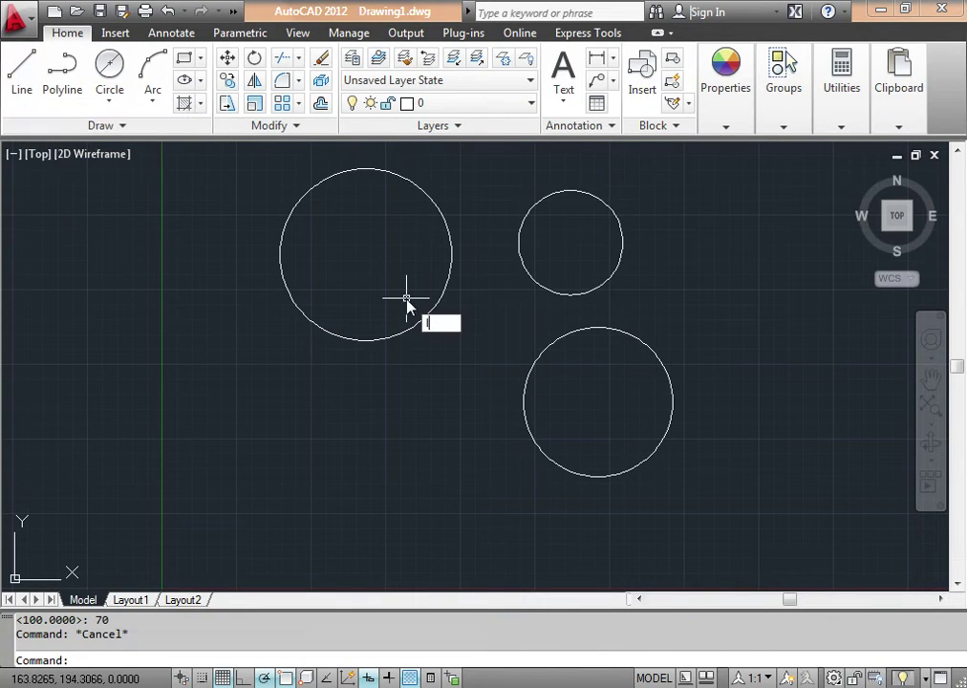
- Draw a horizontal line at the lower left of the drawing
key(l)
key(Return)
click(216, 426)
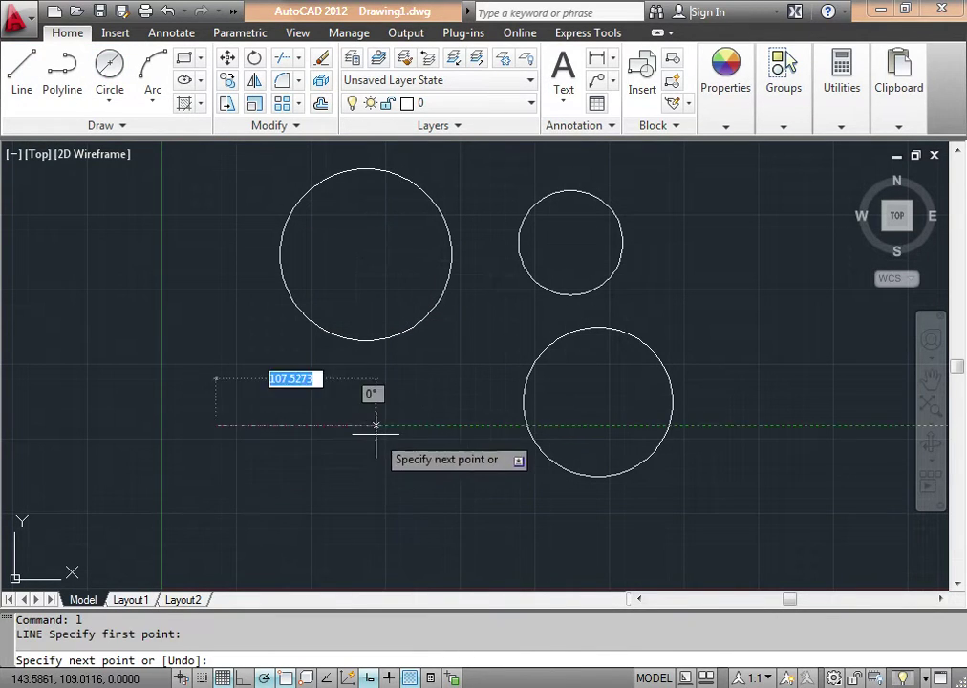
click(405, 425)
key(Escape)
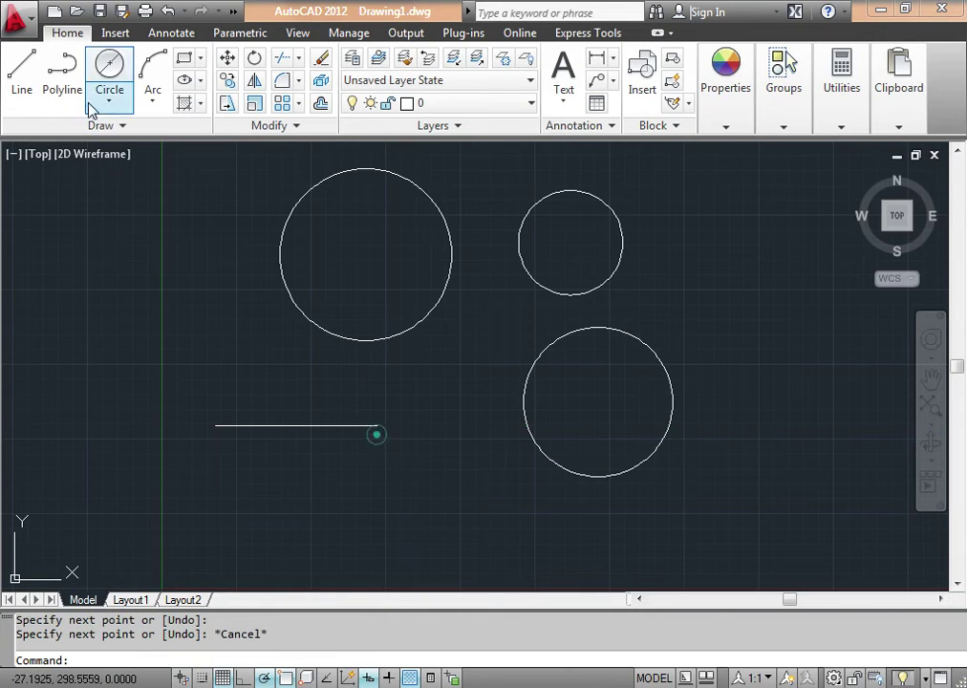
- Draw a 2-Point circle using the line's two endpoints as its diameter
click(110, 100)
click(141, 214)
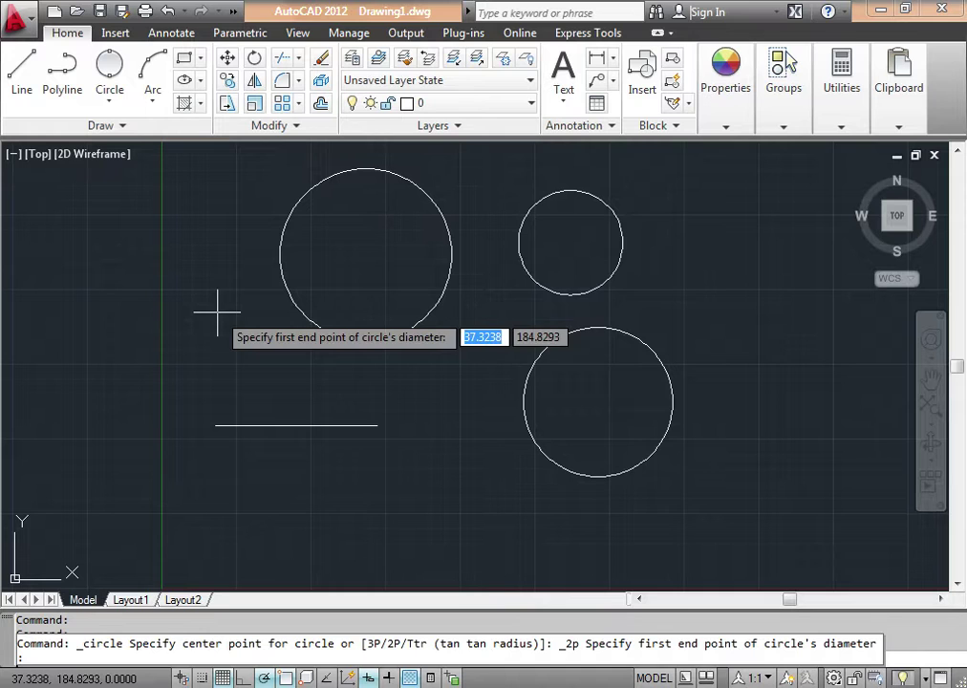
click(215, 425)
click(375, 425)
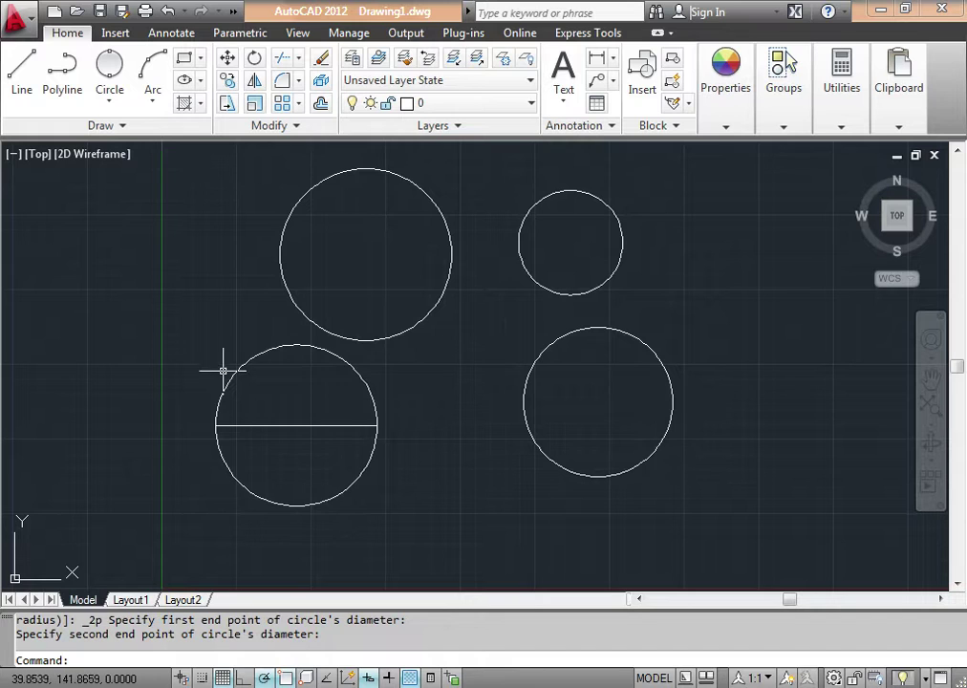
click(109, 101)
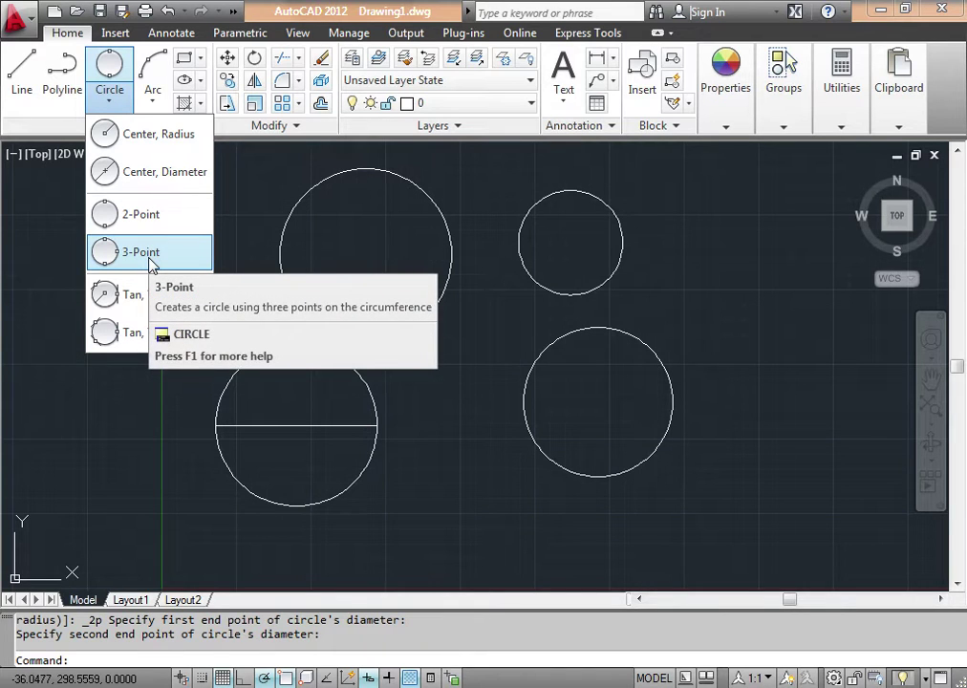
- Draw a horizontal line on the right with a vertical line rising from its middle
click(21, 71)
click(679, 322)
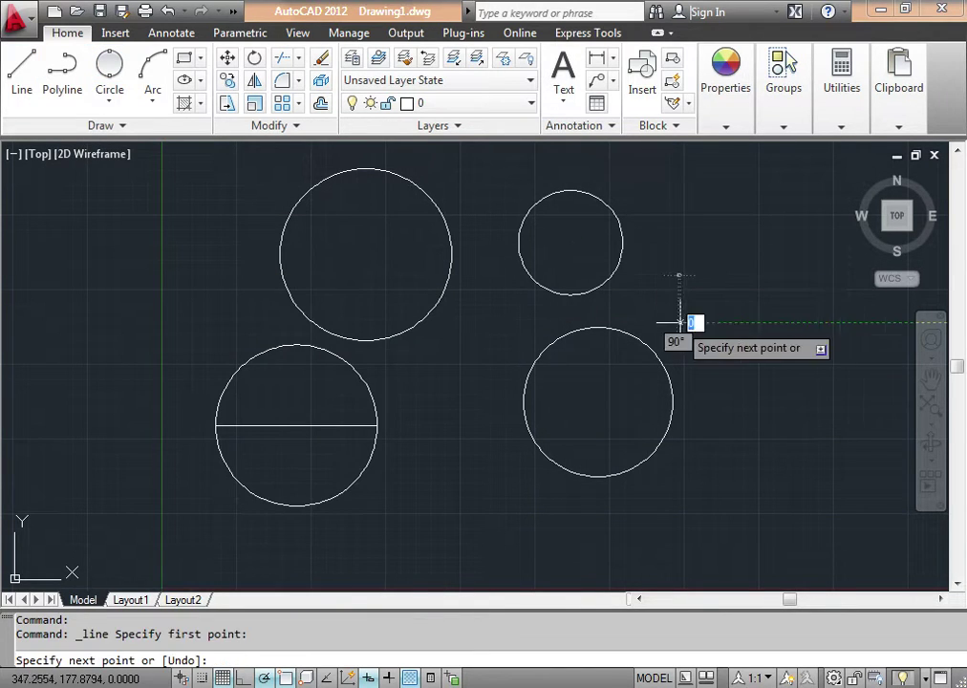
click(891, 323)
key(Return)
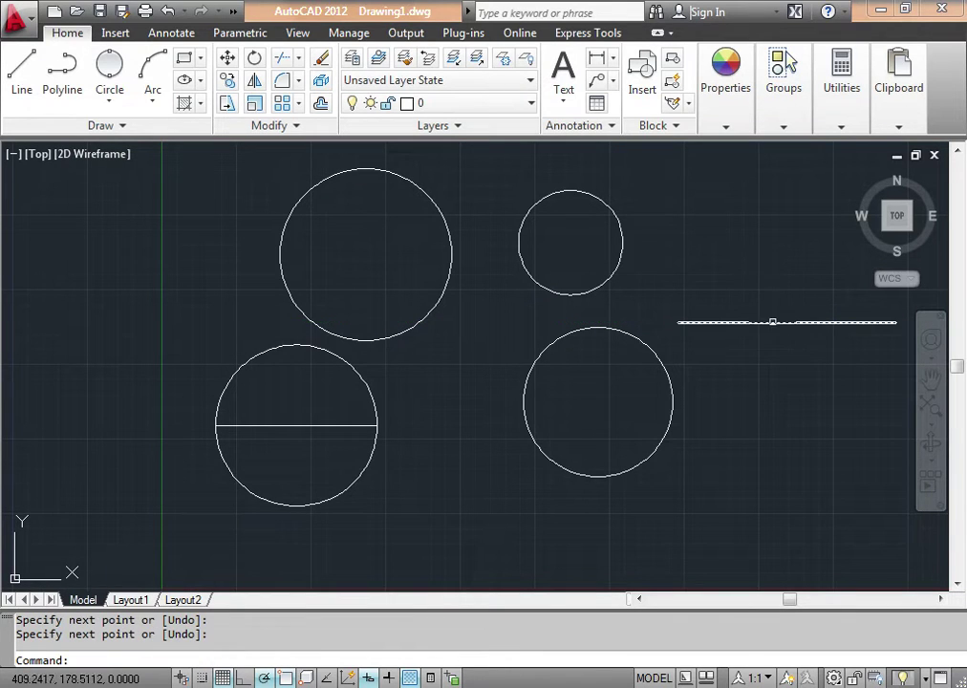
key(Return)
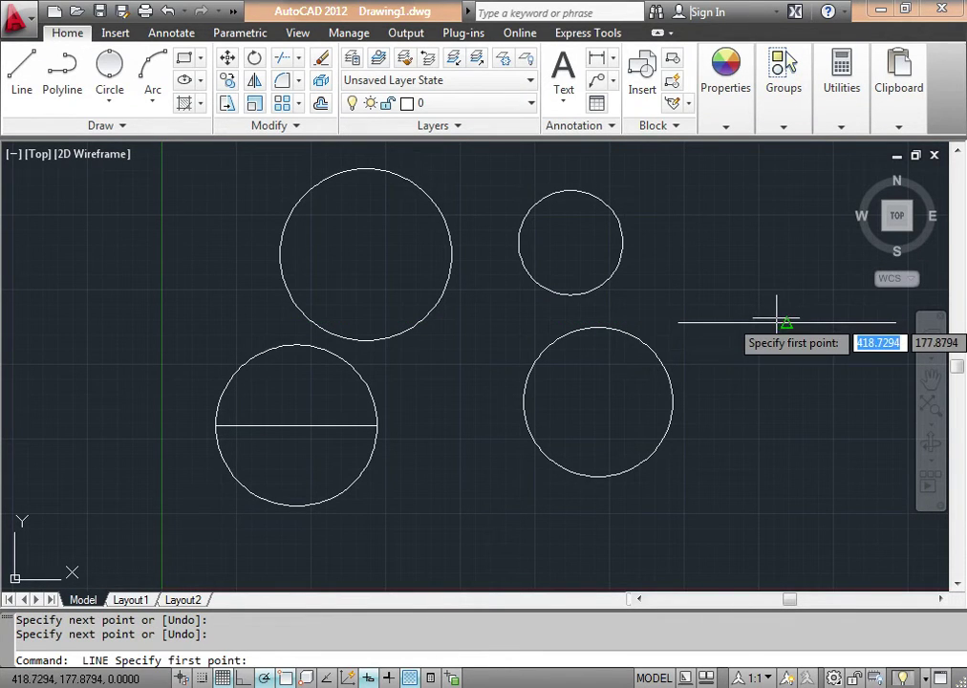
click(786, 321)
click(786, 263)
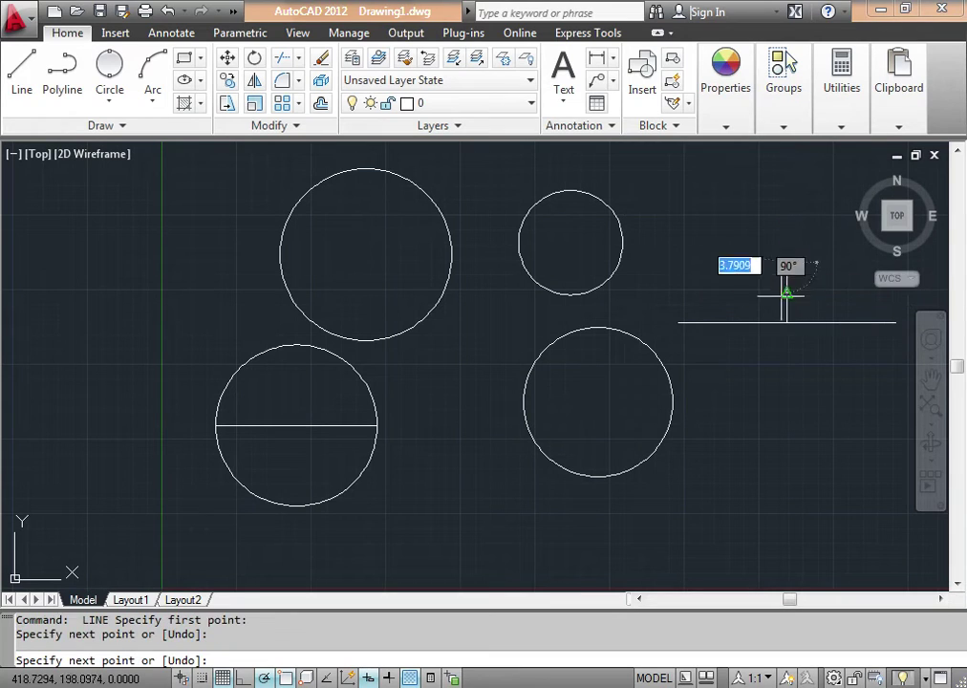
key(Escape)
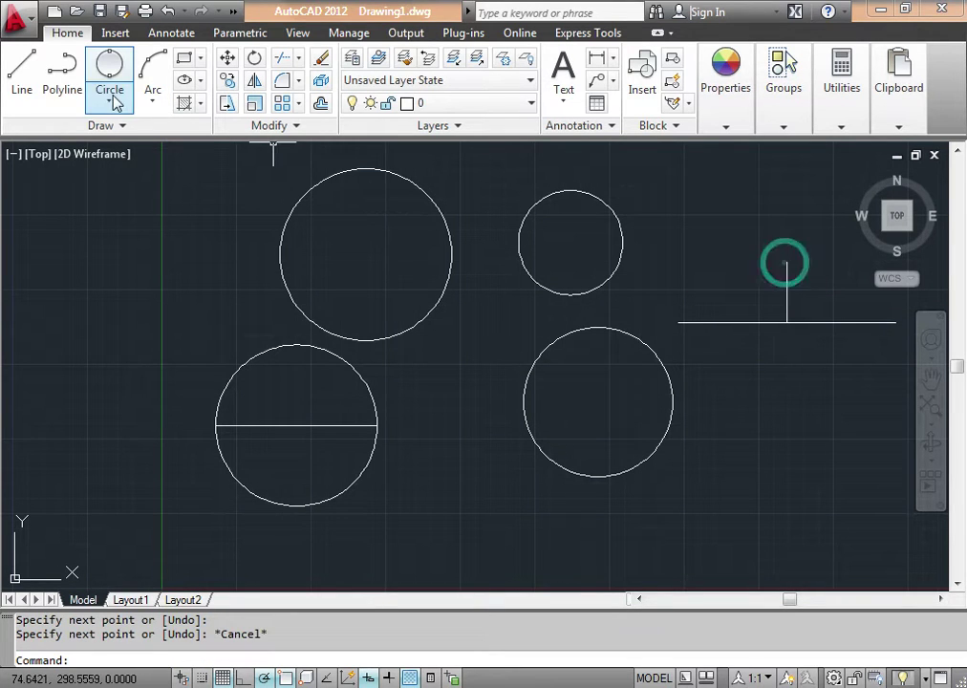
- Draw a 3-Point circle through both horizontal line ends and the vertical line's top, then select everything
click(108, 98)
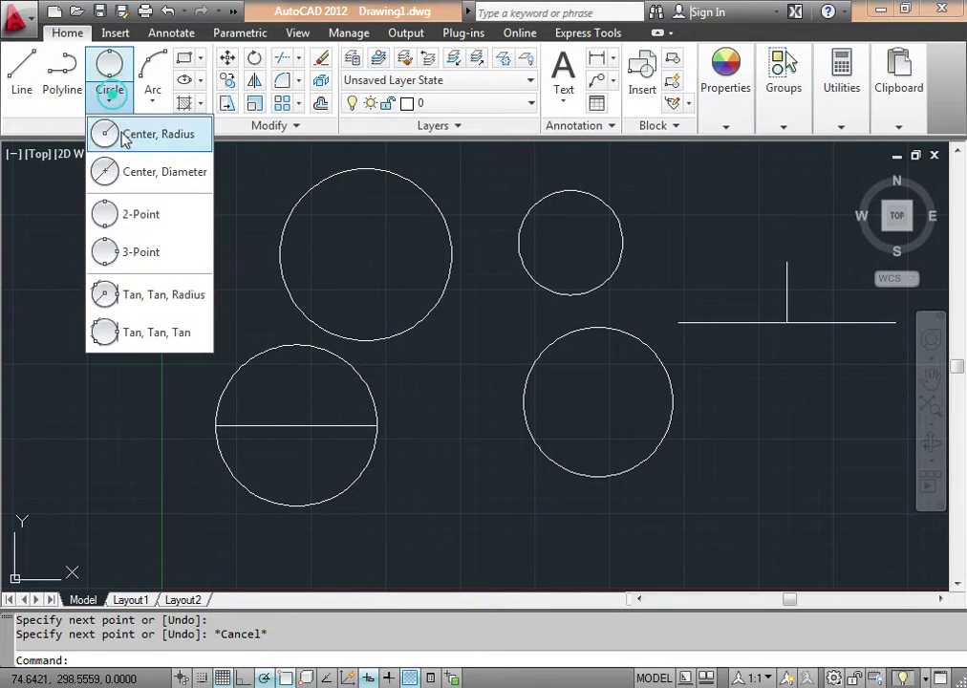
click(163, 264)
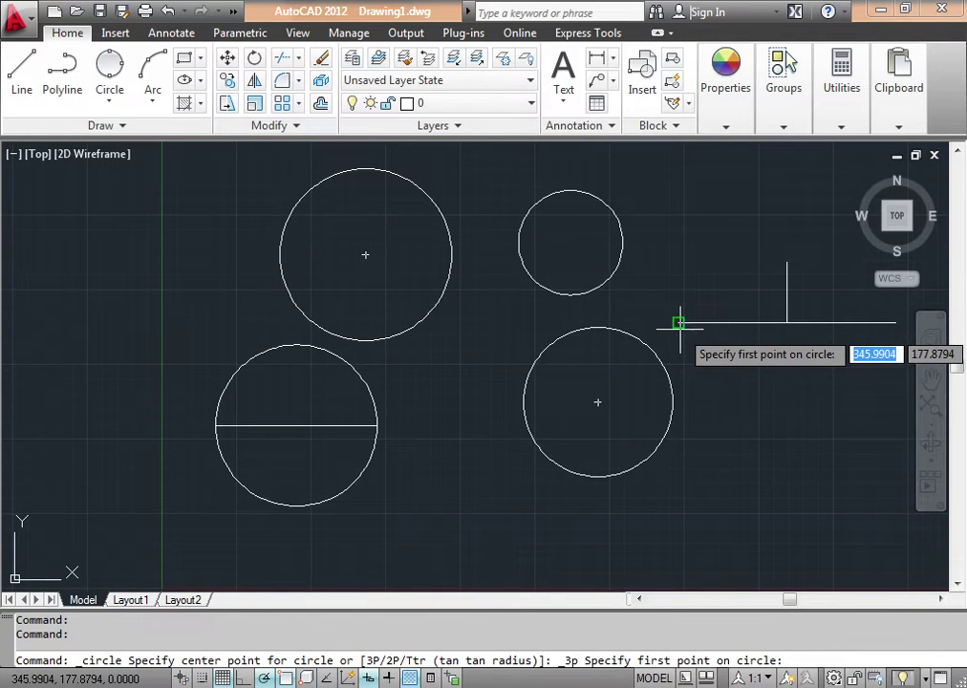
click(677, 322)
click(894, 322)
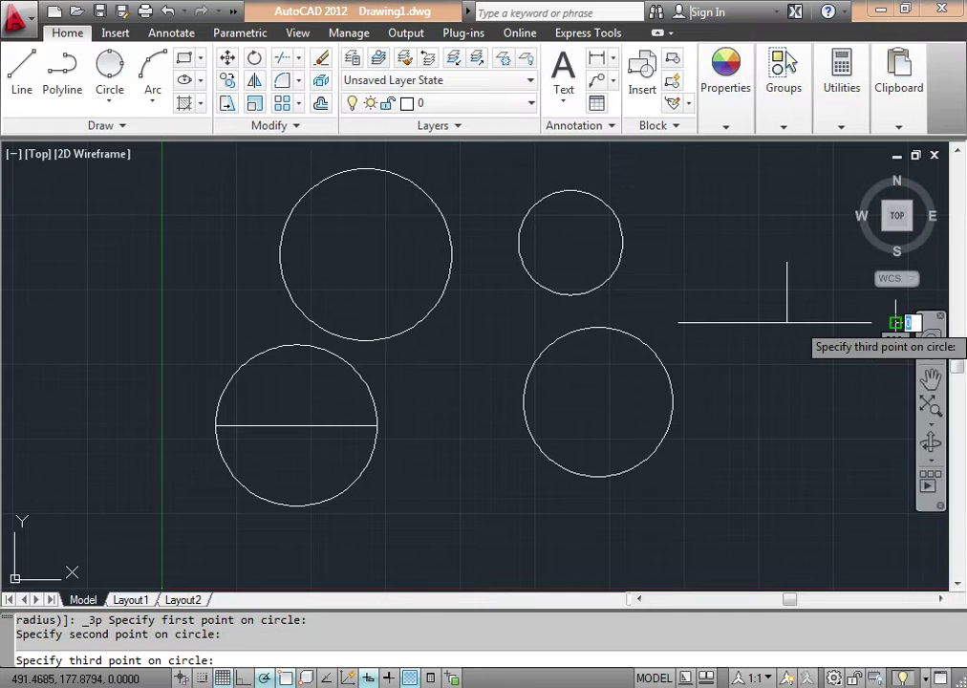
click(787, 263)
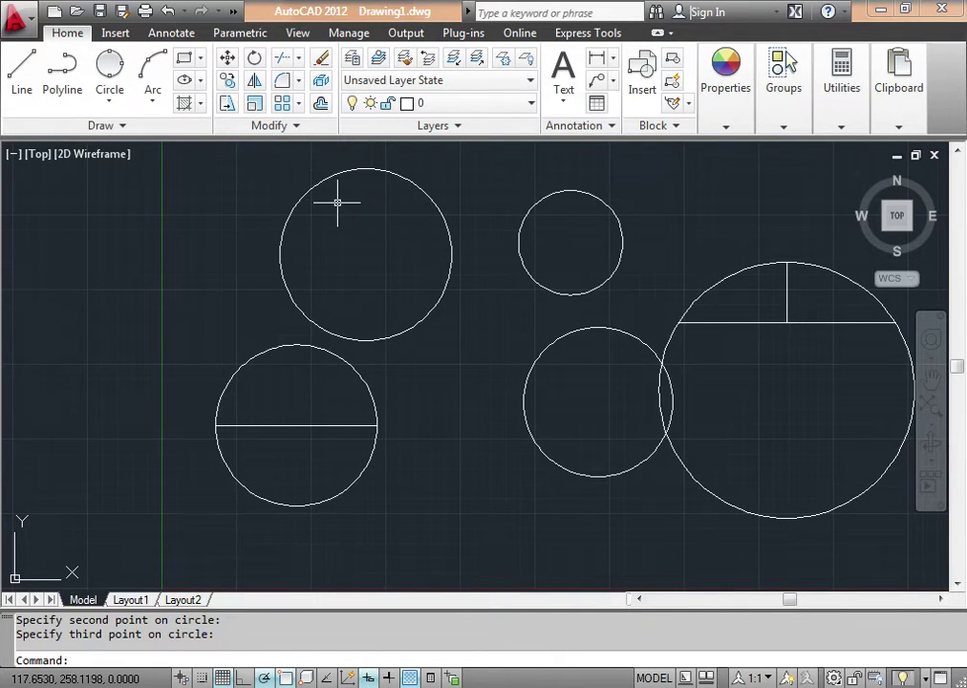
key(ctrl+a)
- Erase all objects and draw a new horizontal line at the left
key(Delete)
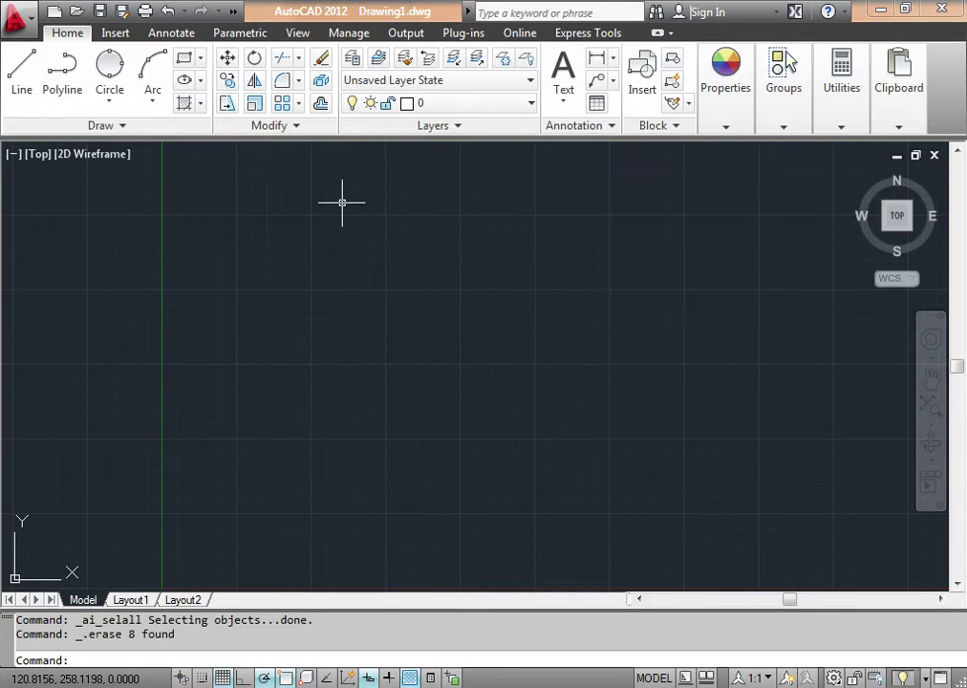
key(Escape)
click(25, 98)
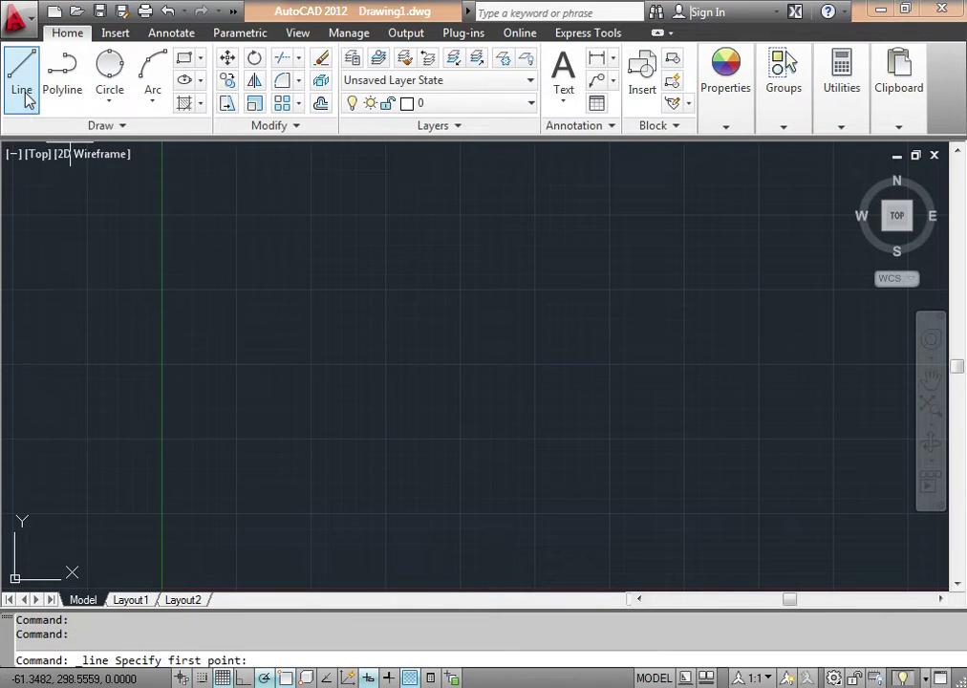
click(163, 268)
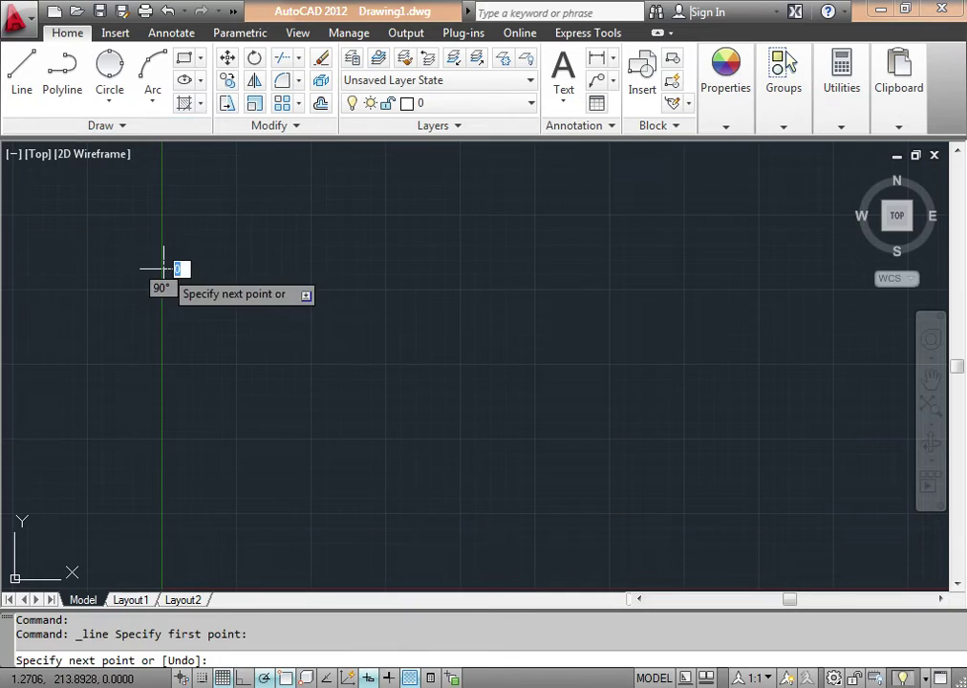
click(307, 268)
key(Return)
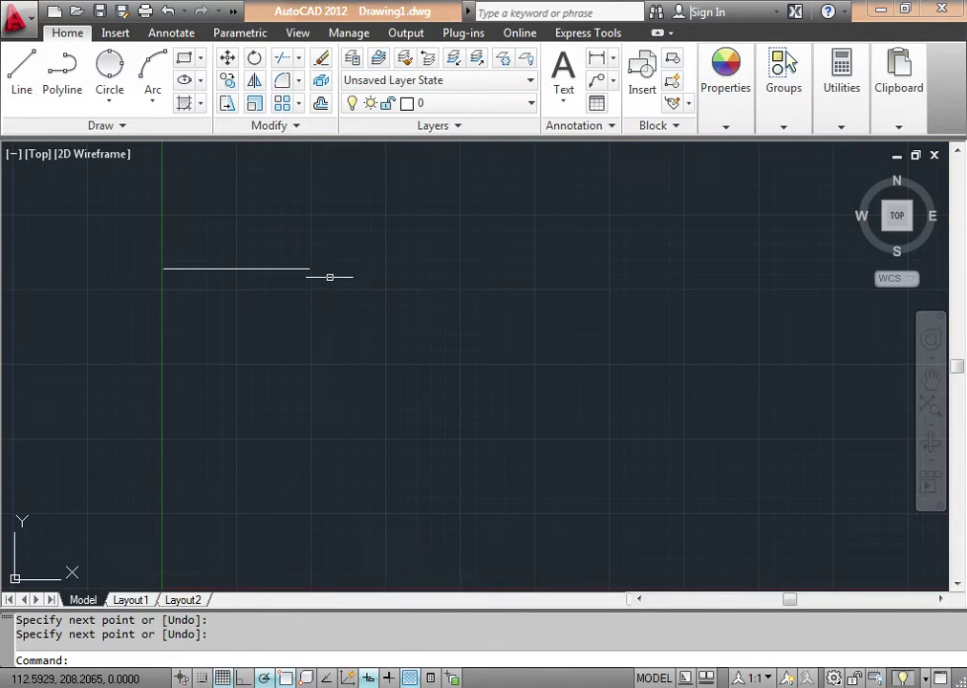
- Draw a horizontal line at the right with a vertical upright from its midpoint
click(21, 71)
click(568, 282)
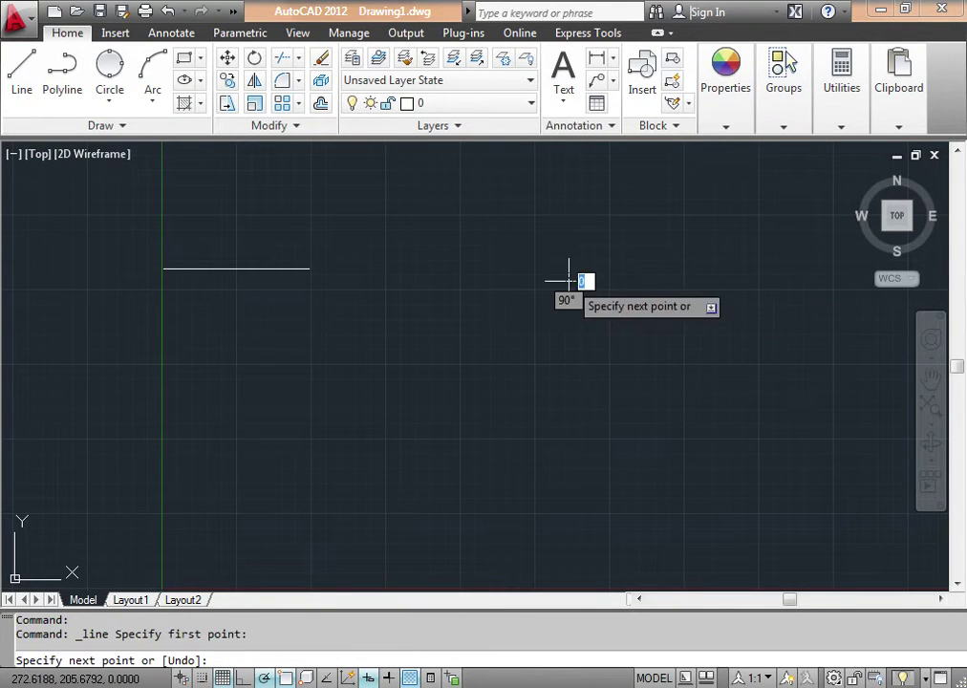
click(740, 281)
key(Return)
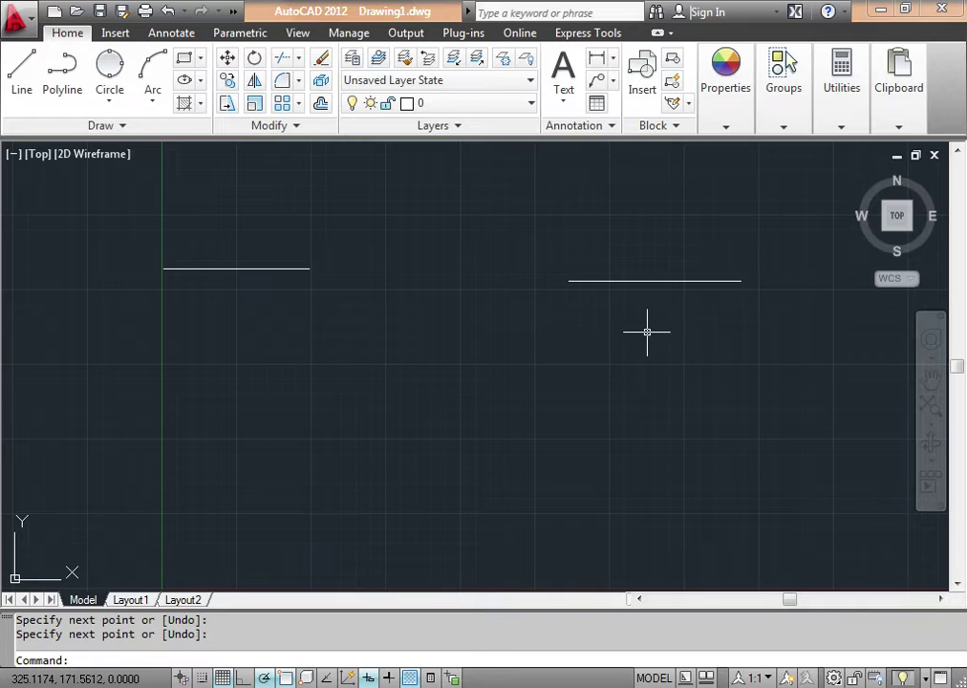
key(Return)
click(655, 281)
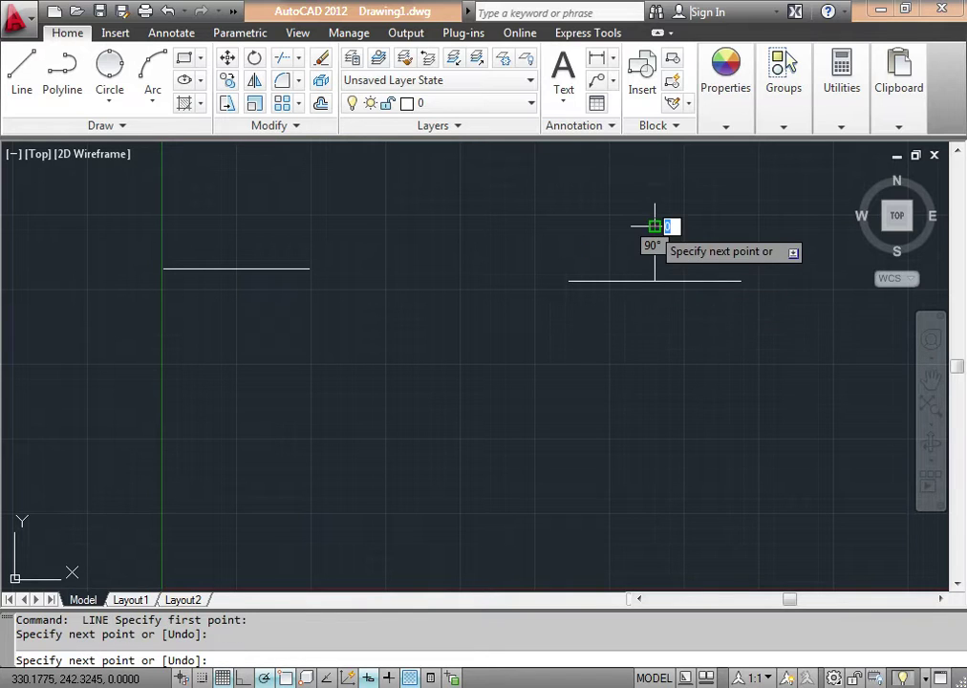
click(654, 227)
key(Escape)
click(110, 100)
- Draw a 2-Point circle across the left line's two endpoints
click(122, 214)
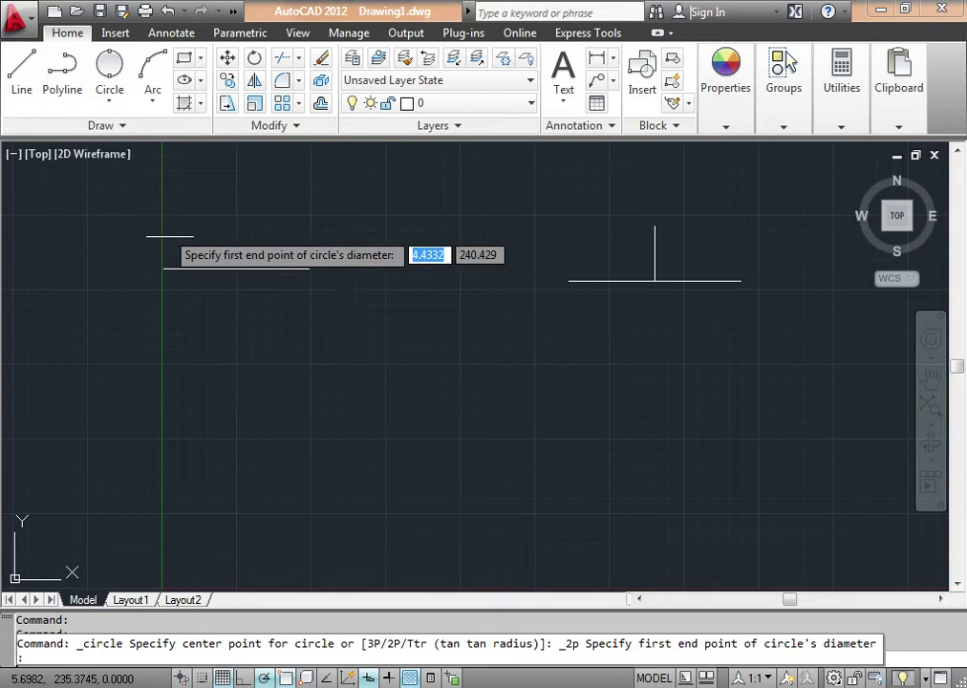
click(164, 268)
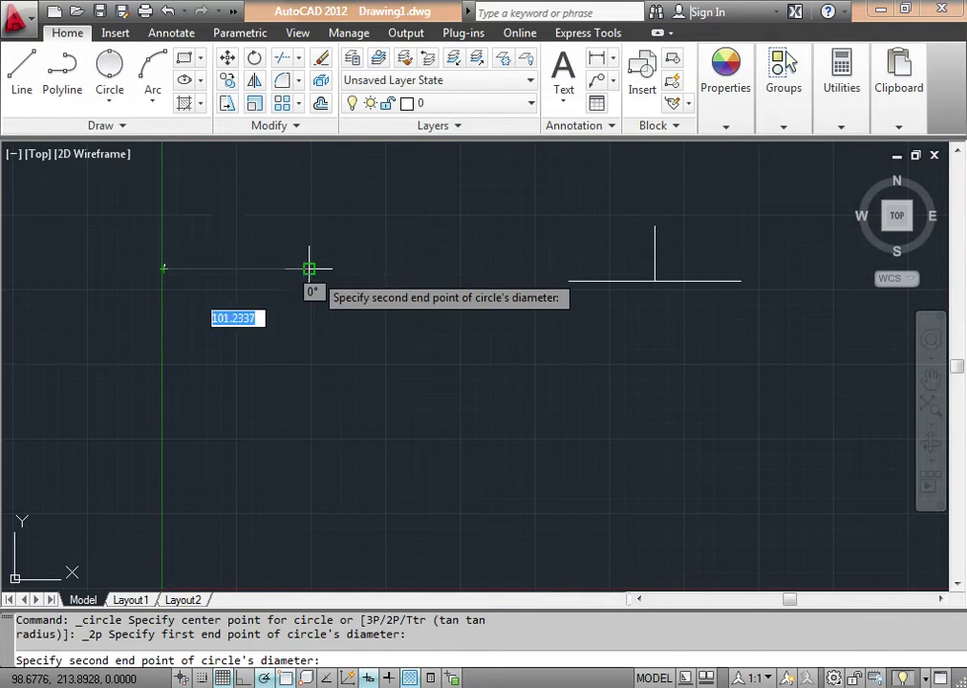
click(309, 269)
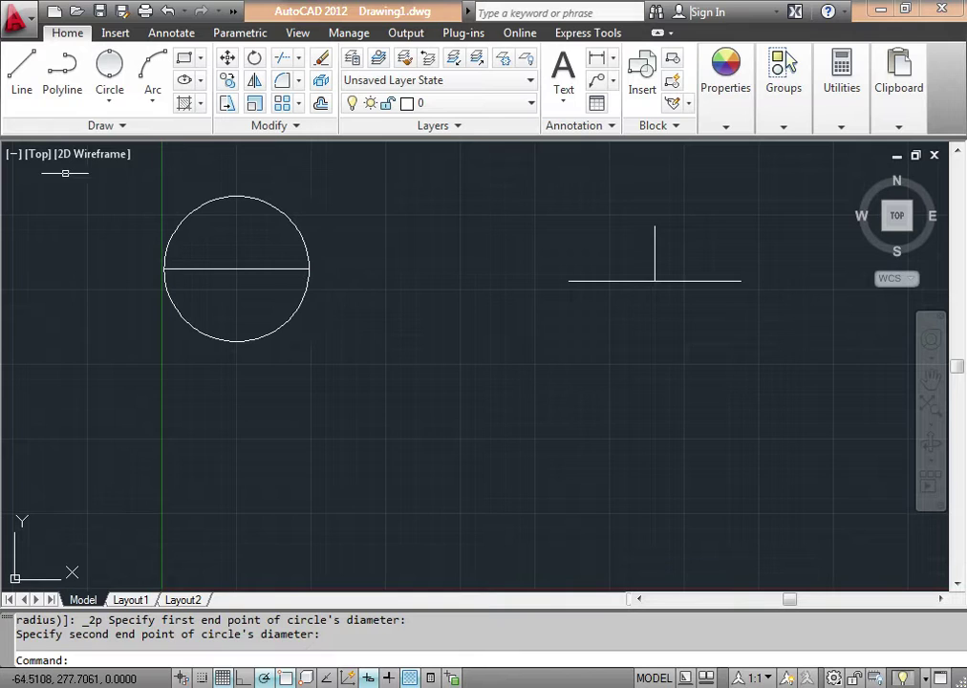
- Draw a 3-Point circle through the right line's ends and the vertical line's top
click(107, 98)
click(148, 254)
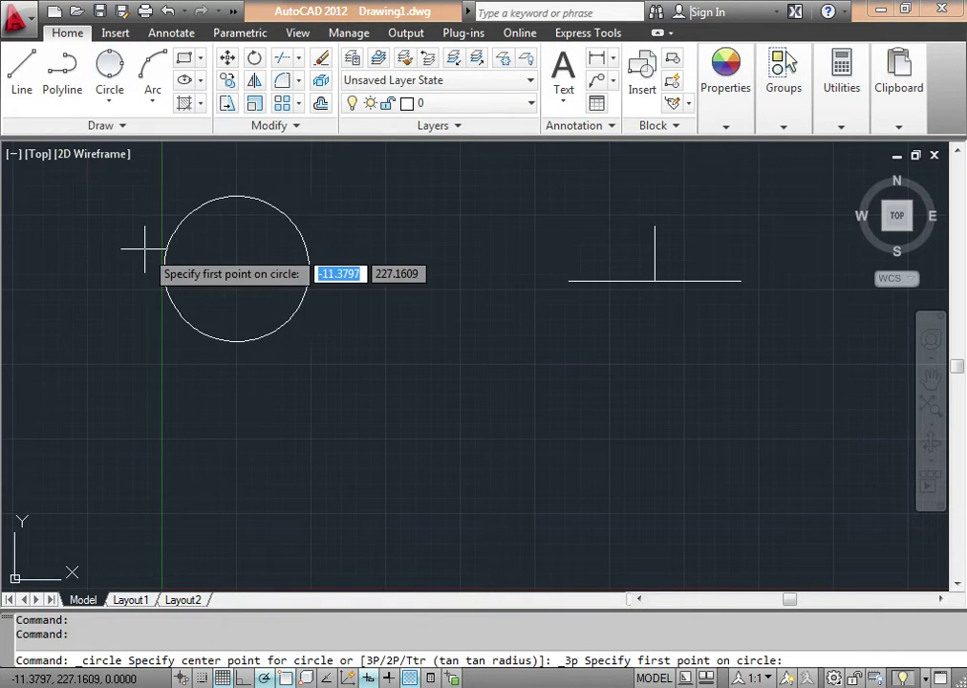
click(569, 279)
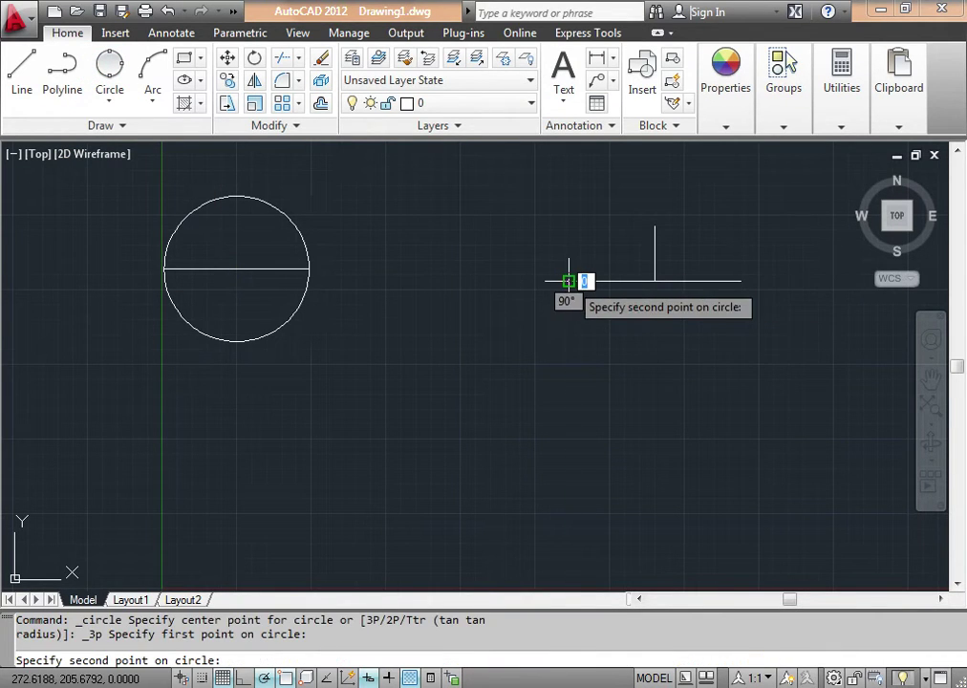
click(655, 226)
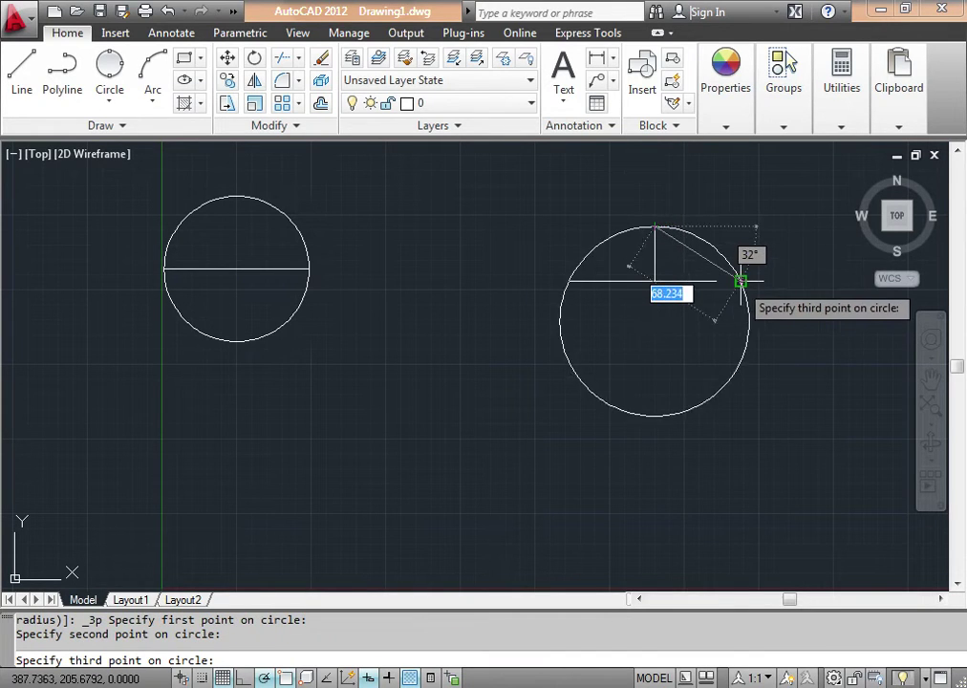
click(741, 281)
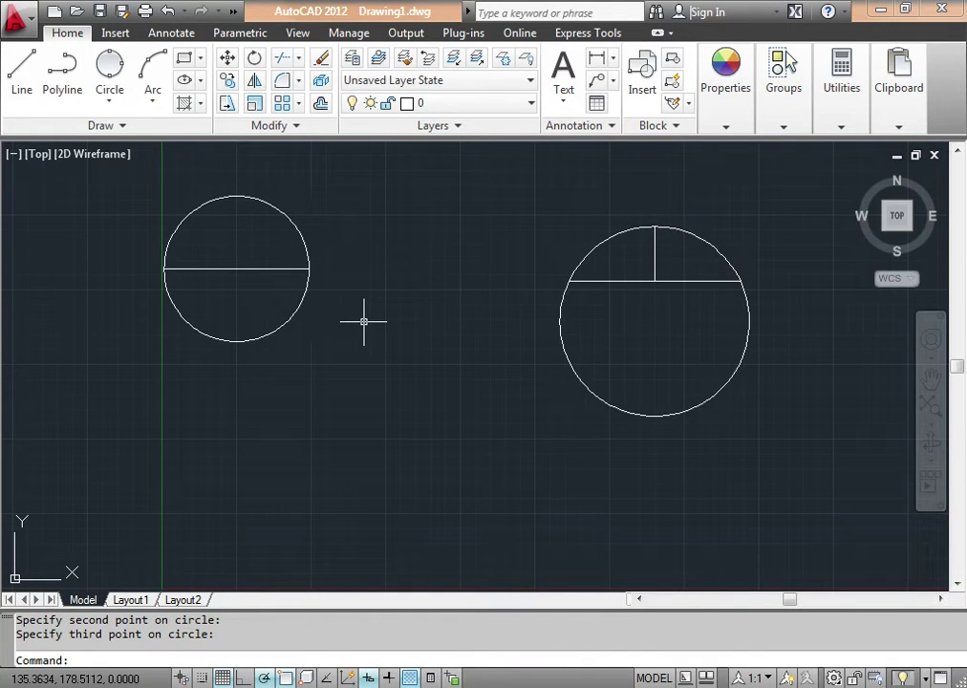
click(123, 105)
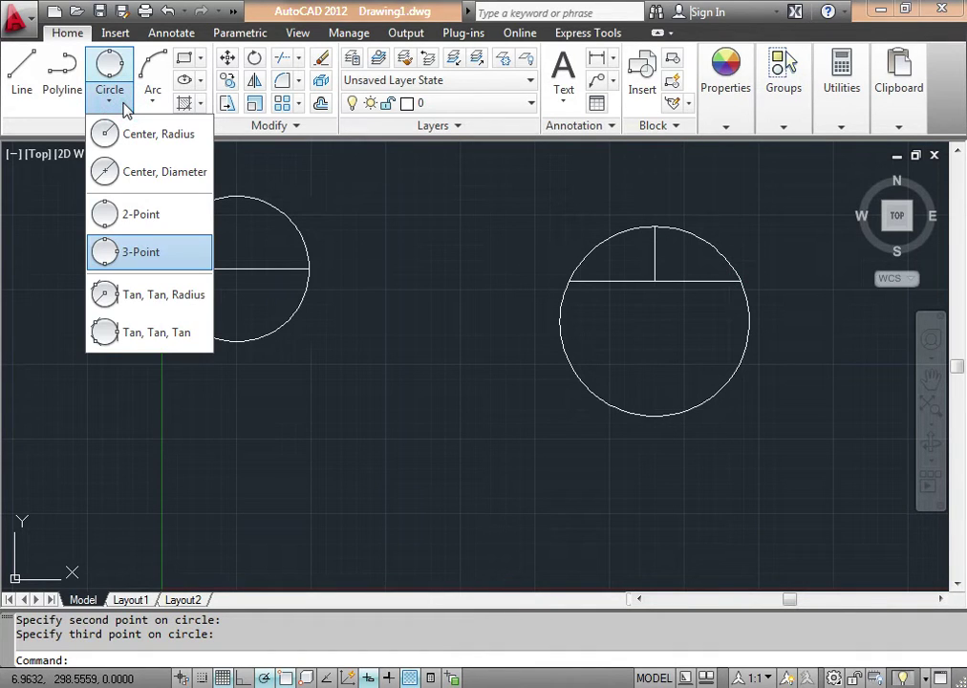
- Draw a radius-50 Tan, Tan, Radius circle tangent to the right horizontal and vertical lines
mouse_move(153, 294)
click(166, 298)
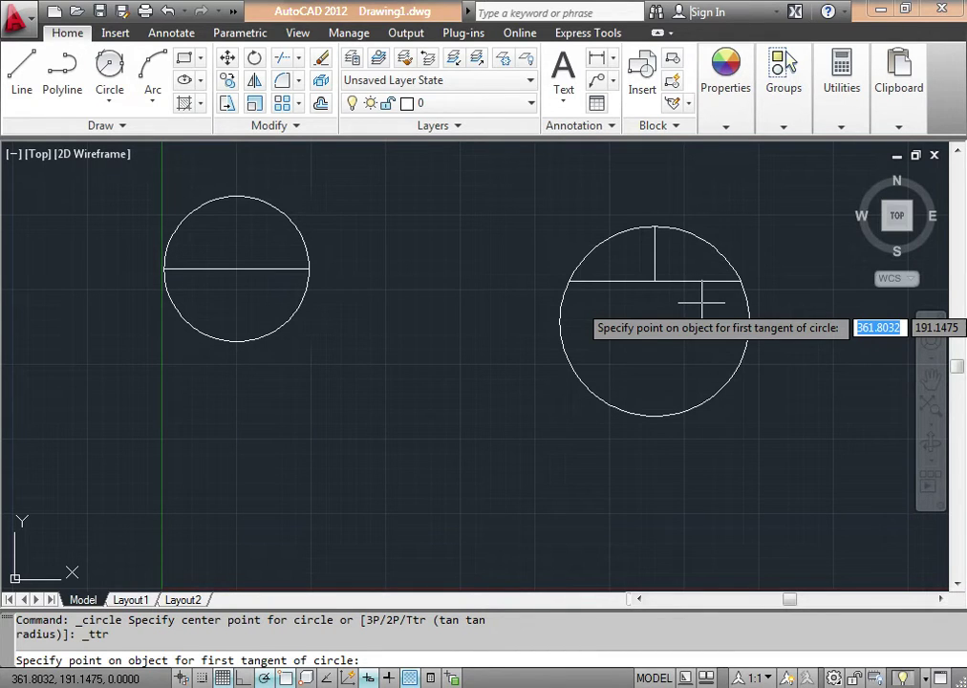
click(594, 278)
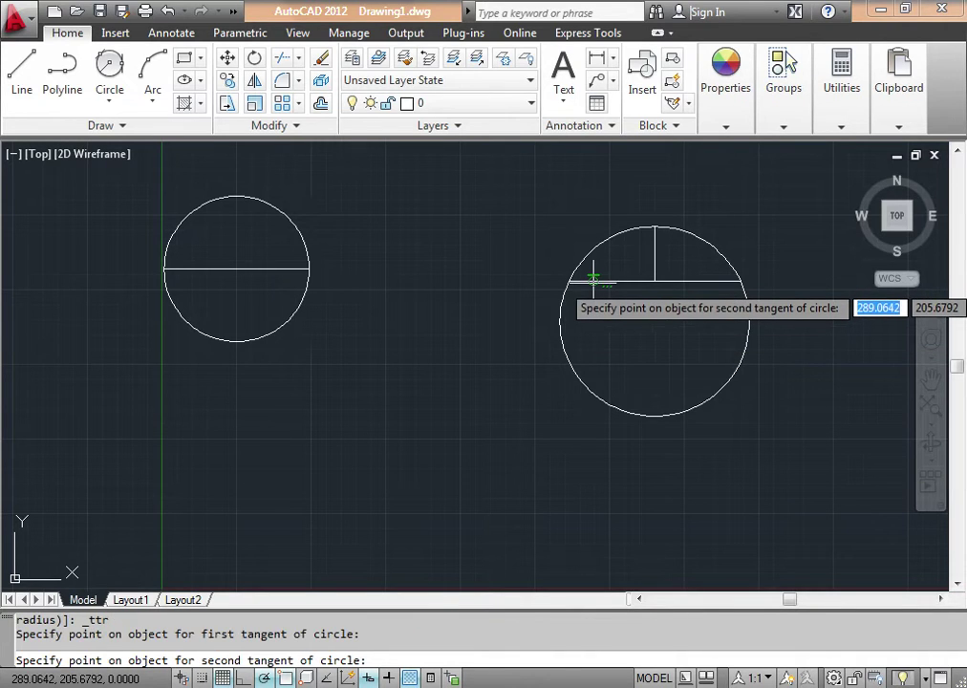
click(655, 246)
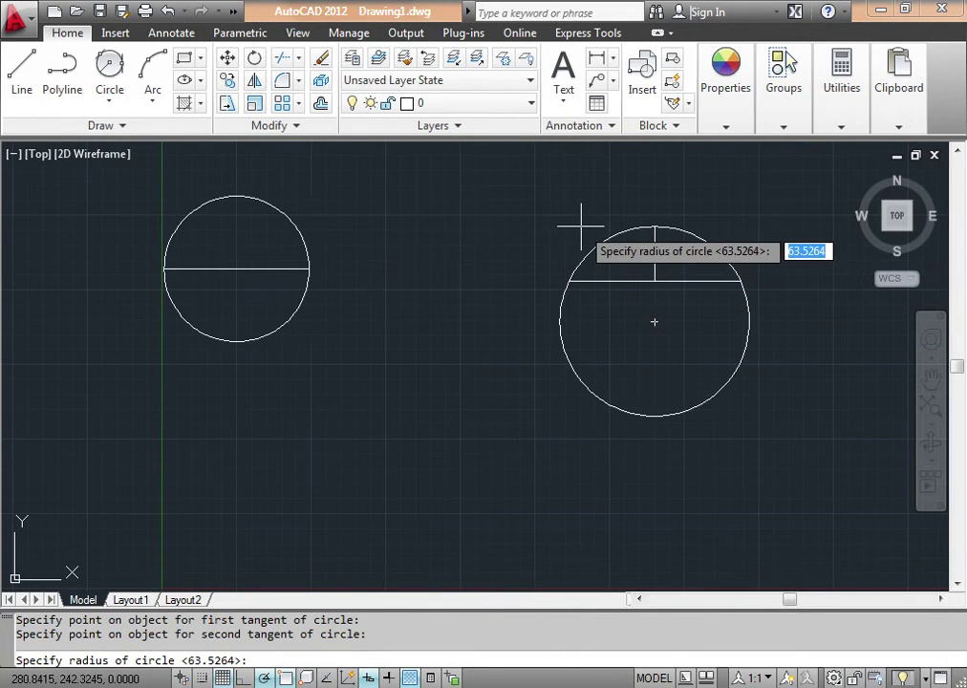
text(50)
key(Return)
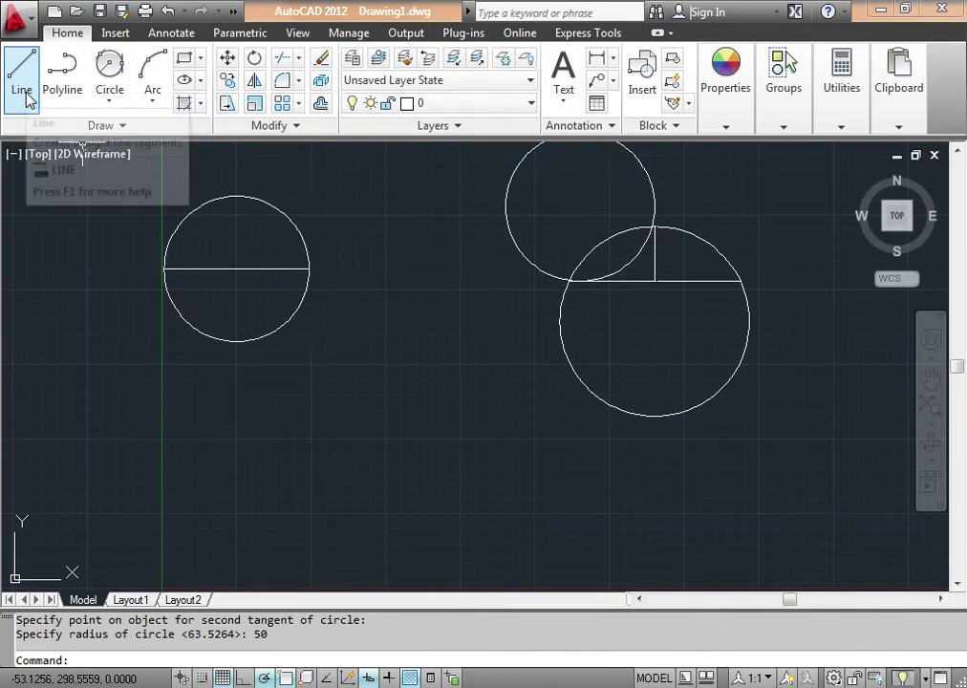
click(107, 103)
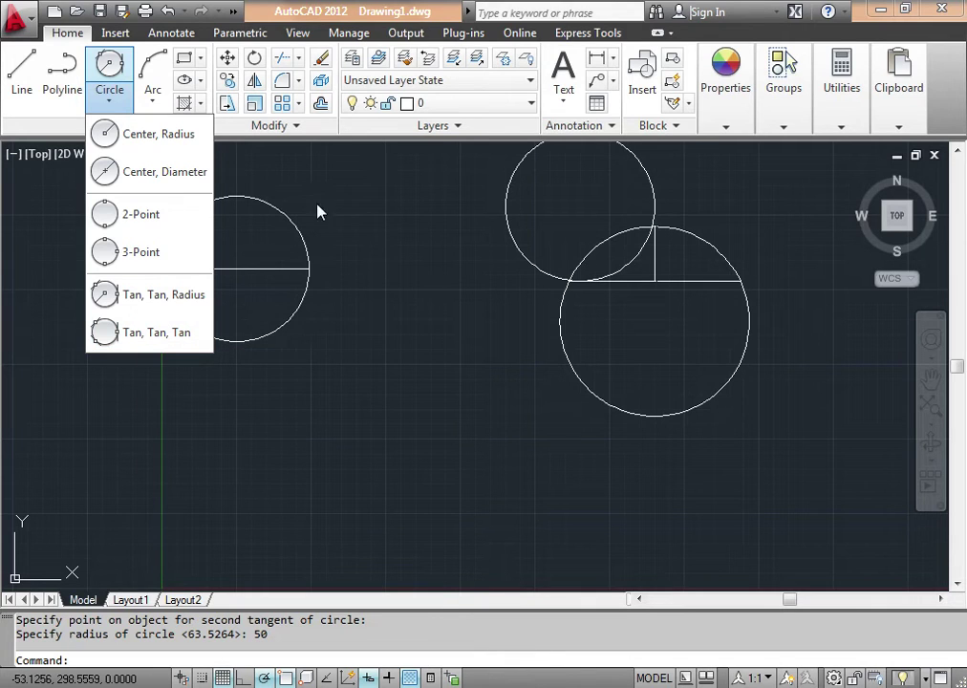
click(368, 201)
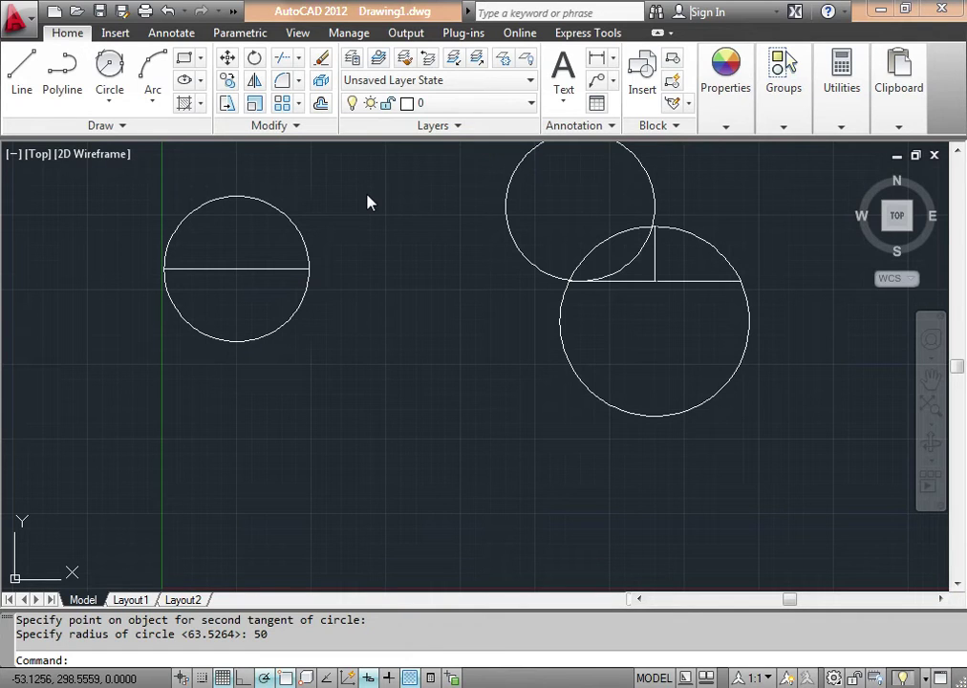
click(23, 81)
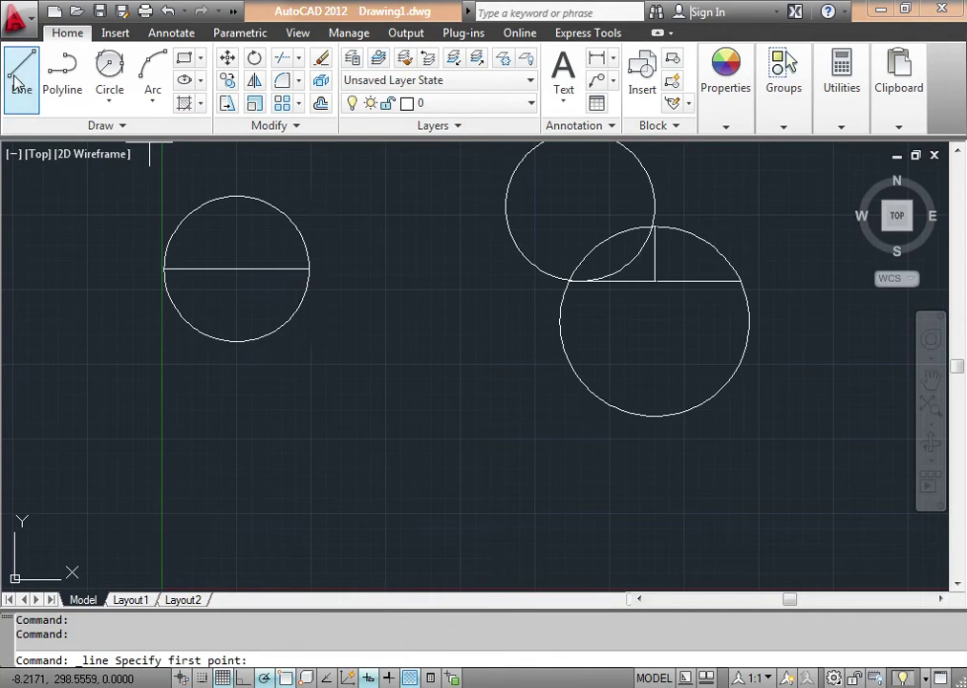
- Draw three separate lines forming an open triangle: two opposing diagonals and a slanted bottom line
click(291, 399)
click(346, 318)
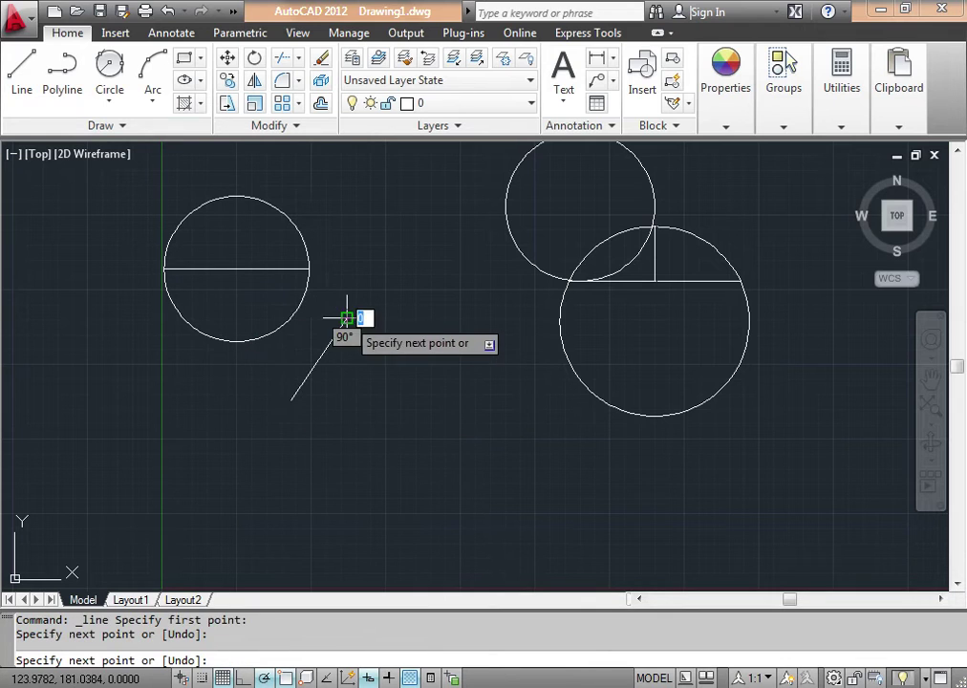
key(Return)
key(Return)
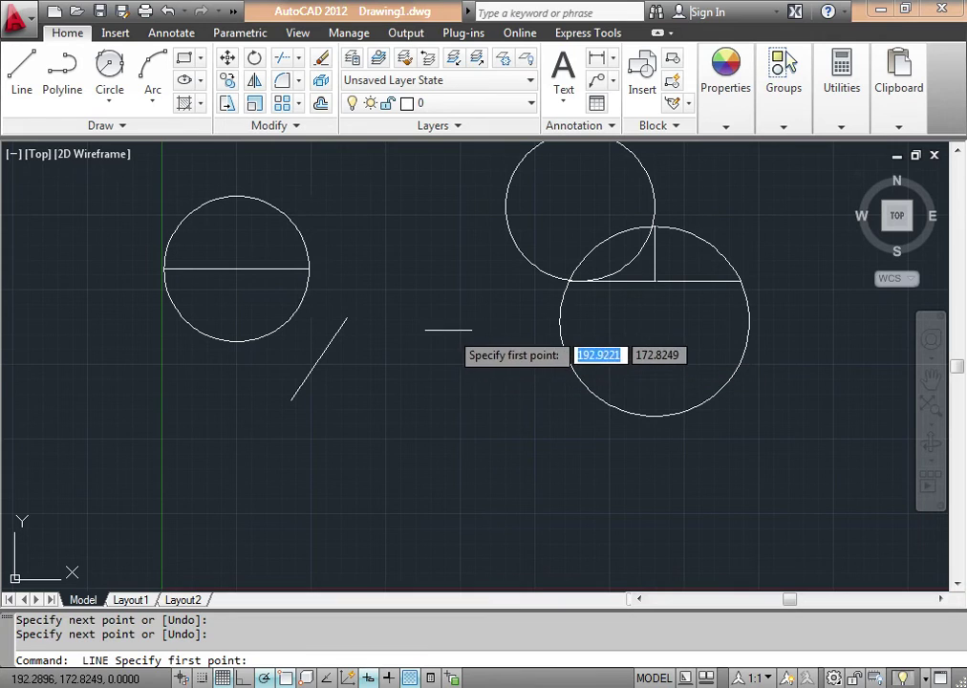
click(444, 330)
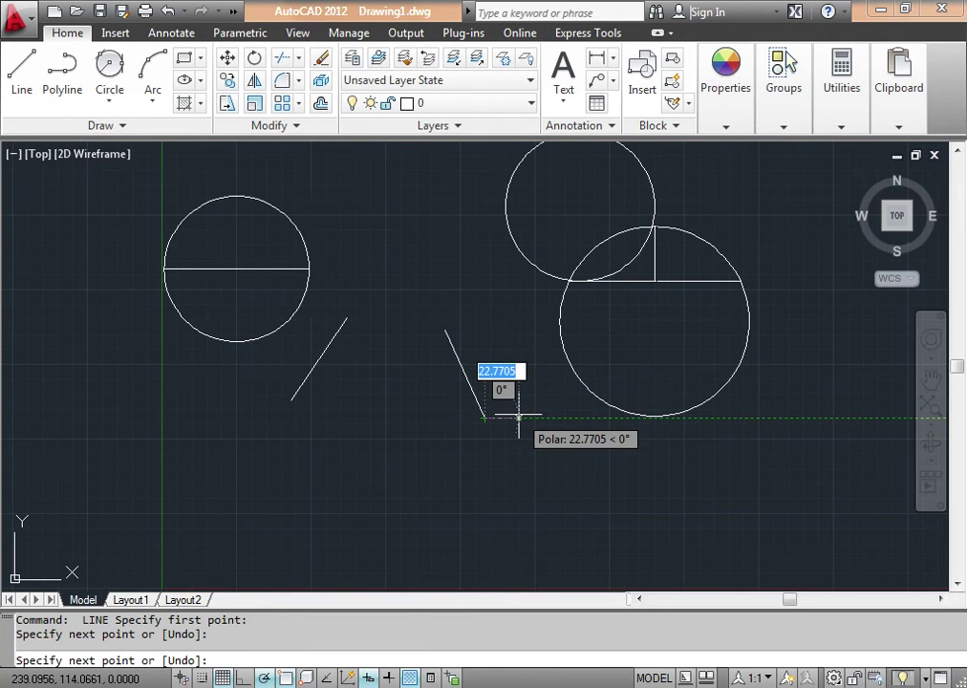
key(Return)
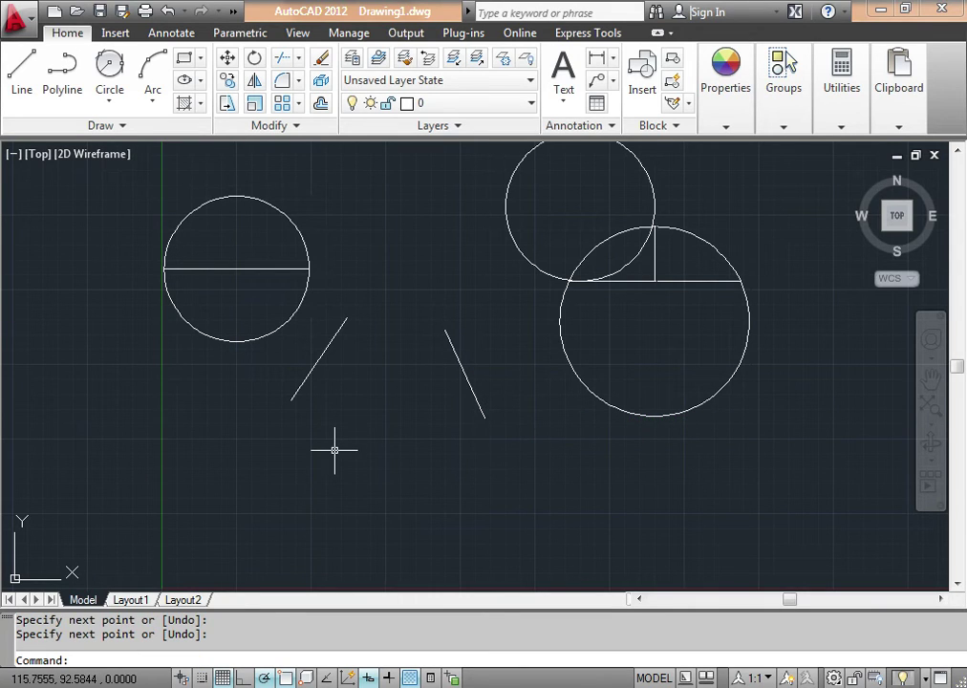
key(Return)
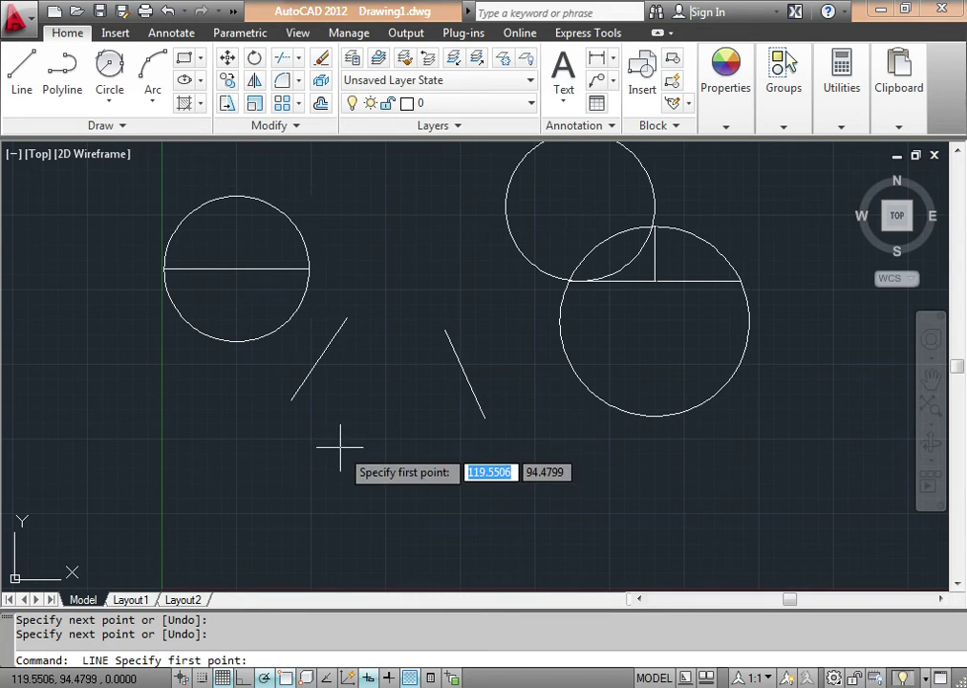
click(338, 443)
click(453, 484)
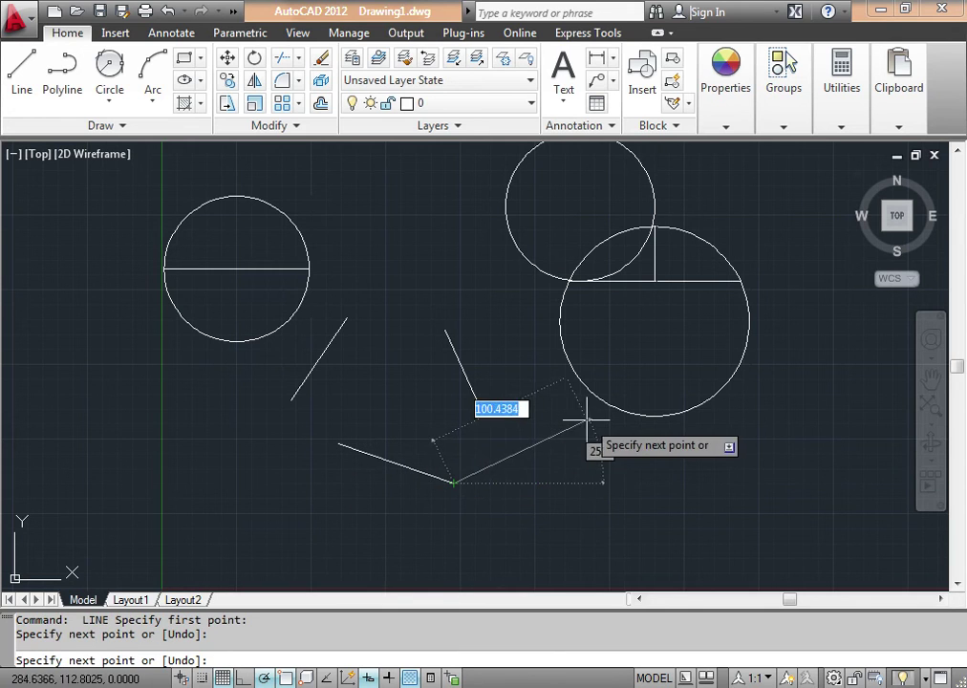
key(Return)
click(107, 103)
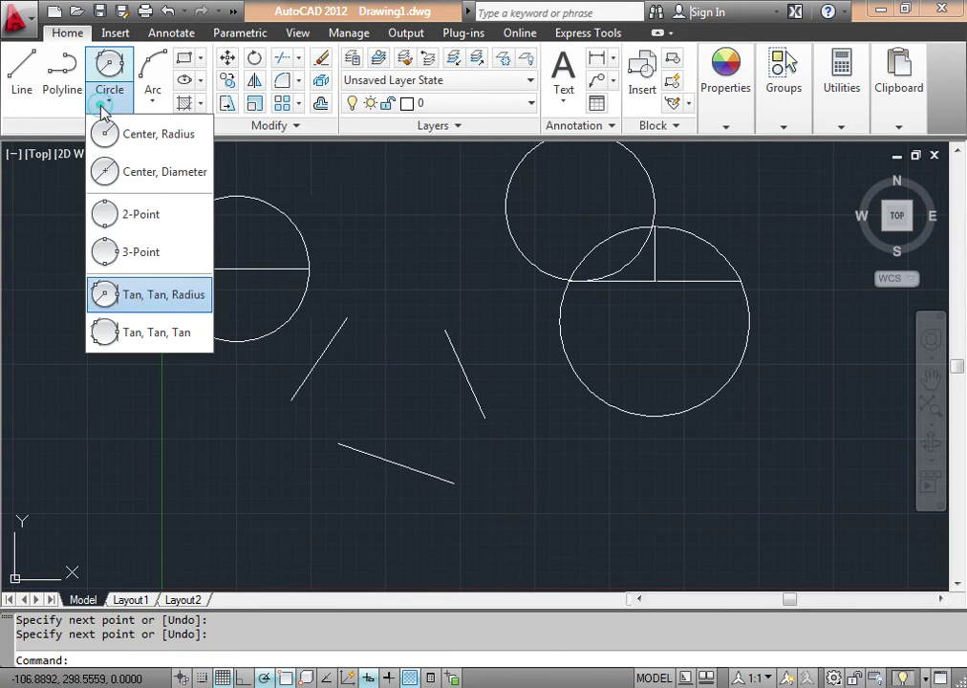
- Draw a Tan, Tan, Tan circle touching the left diagonal, bottom line and right diagonal
click(167, 336)
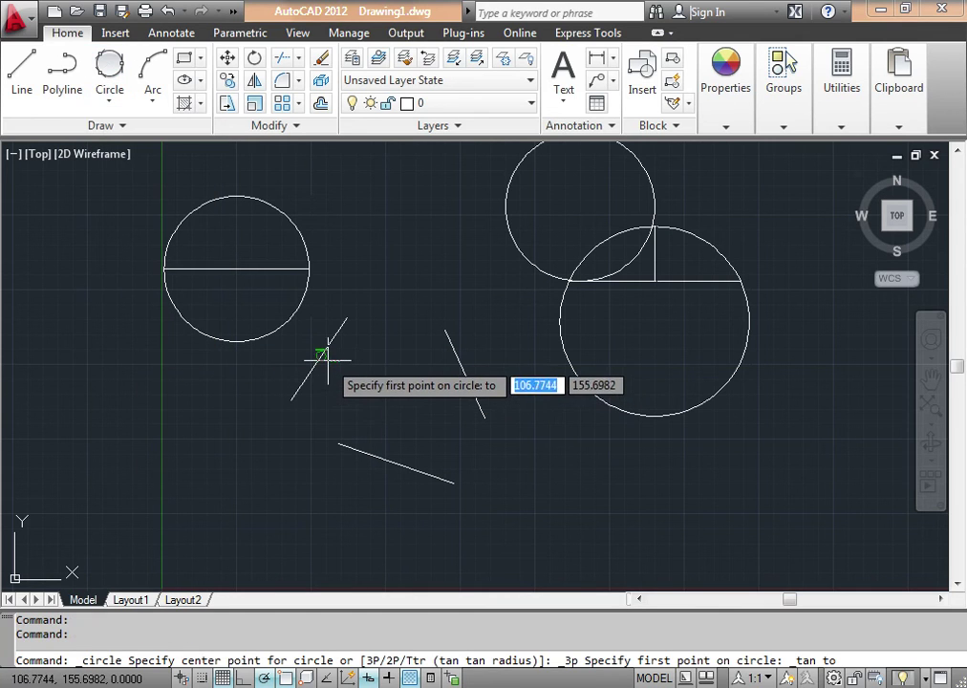
click(325, 349)
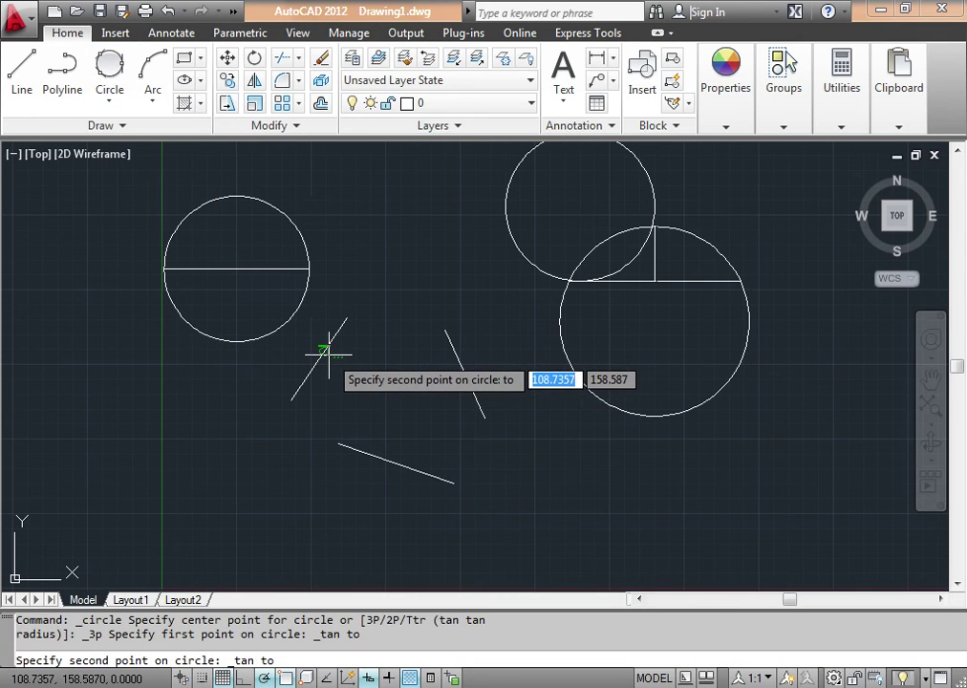
click(377, 455)
click(456, 374)
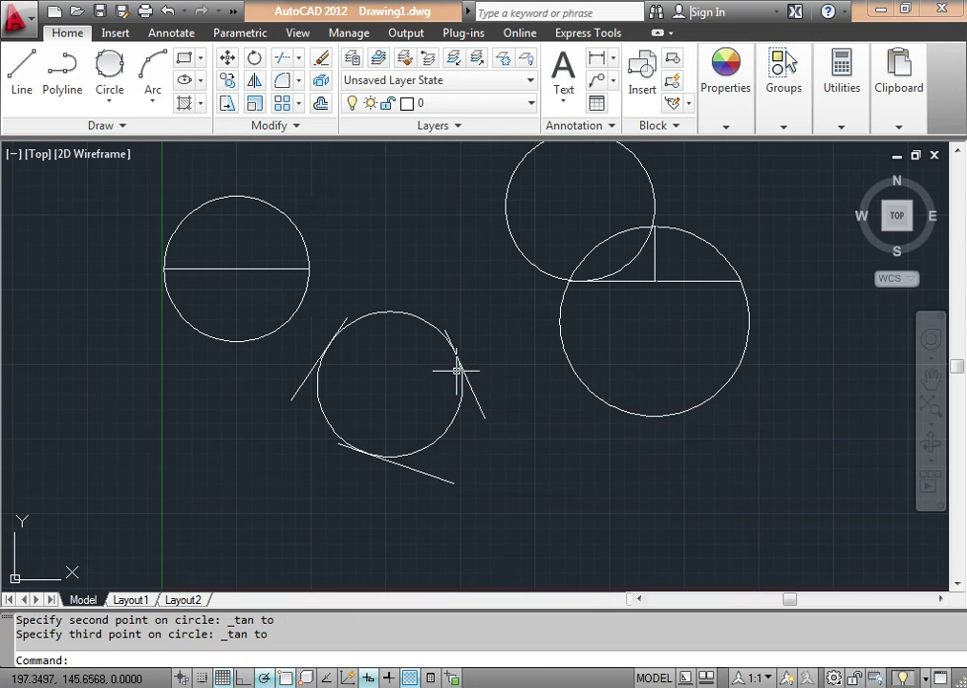
scroll(341, 368, up, 3)
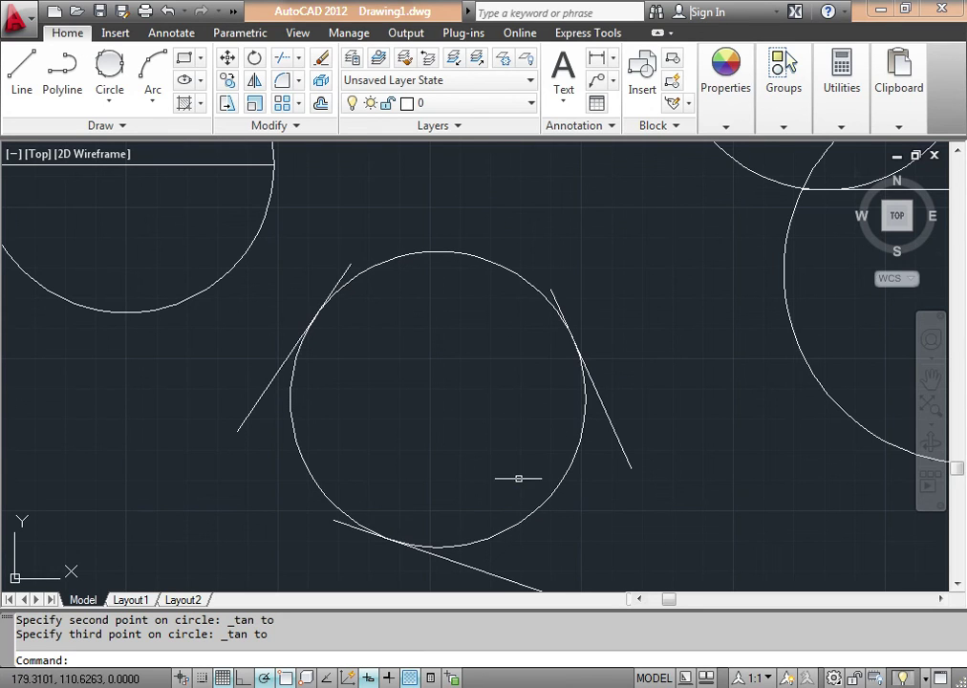
scroll(524, 410, down, 2)
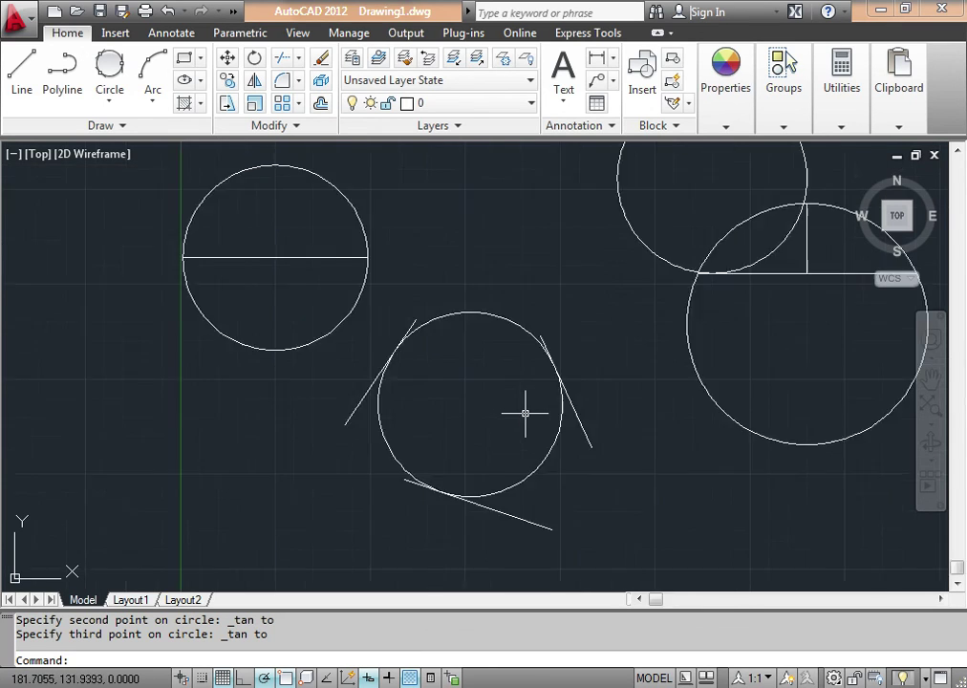
scroll(524, 408, down, 4)
scroll(677, 422, up, 1)
scroll(669, 384, up, 2)
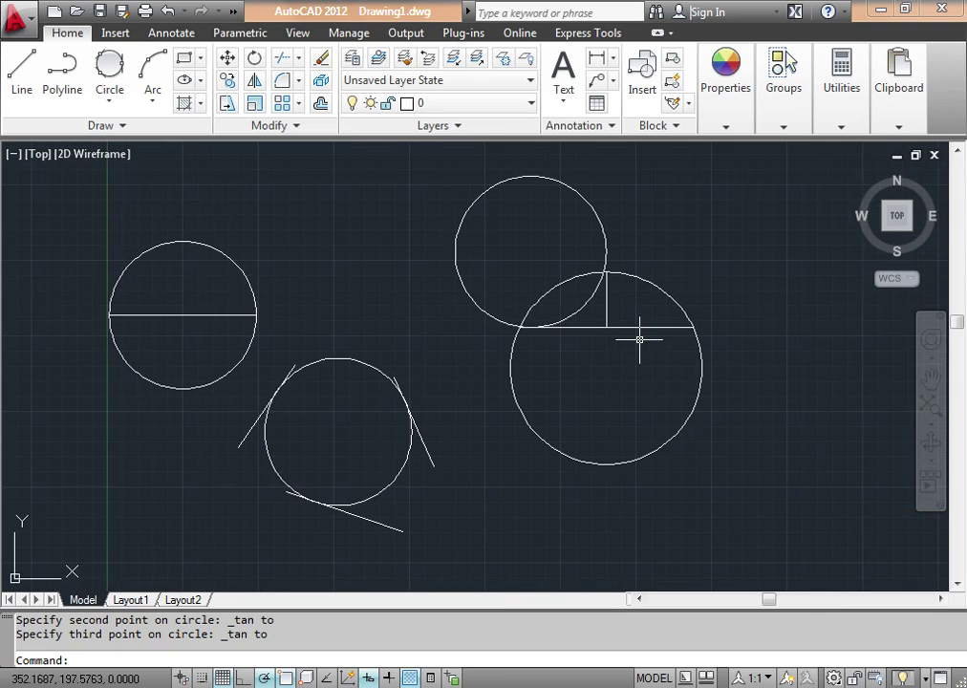
click(110, 99)
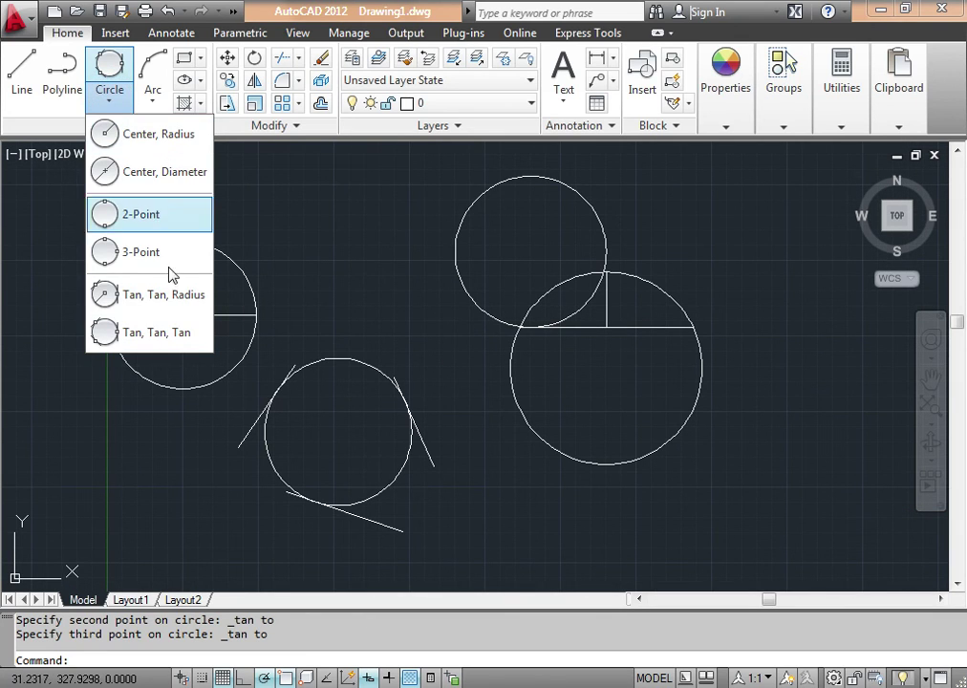
click(396, 306)
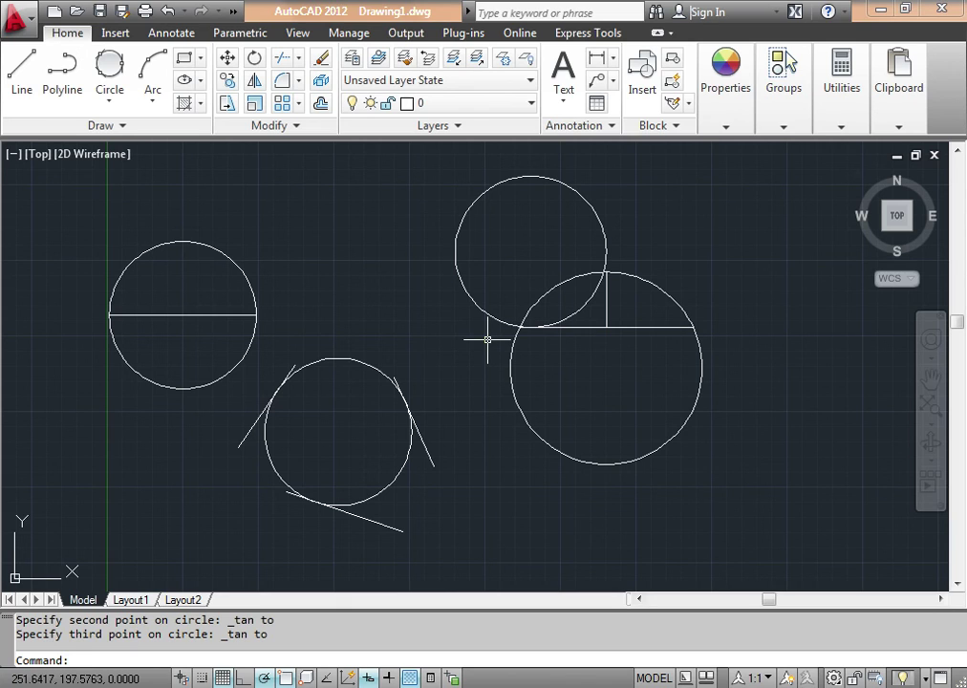
key(Escape)
scroll(482, 340, down, 2)
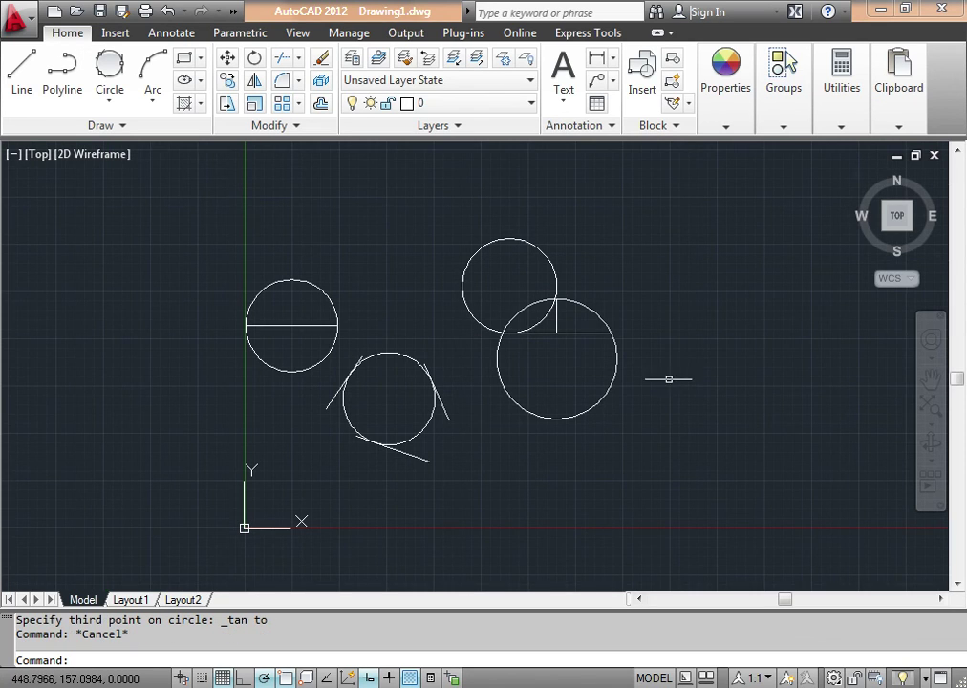